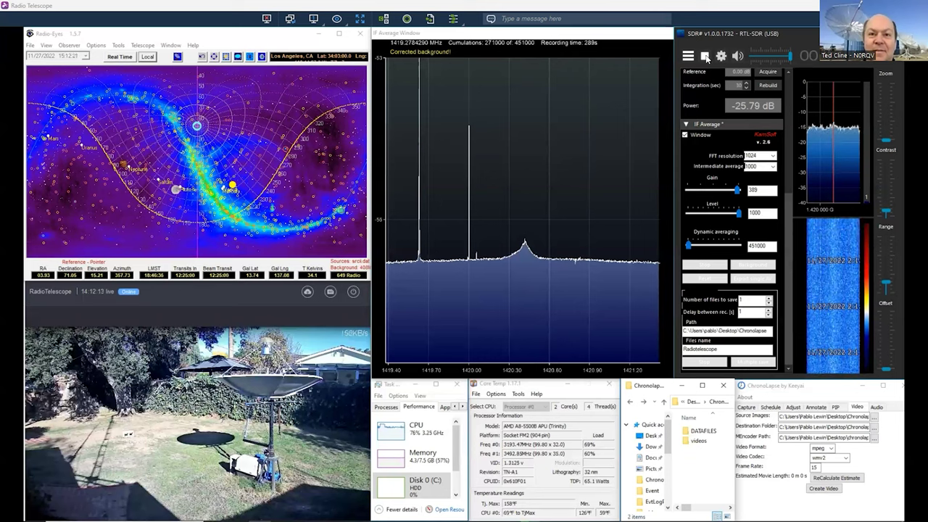
Stop the SDR# reception and end its SDR Sharp task in Task Manager, and close Radio-Eyes.
left_click(705, 57)
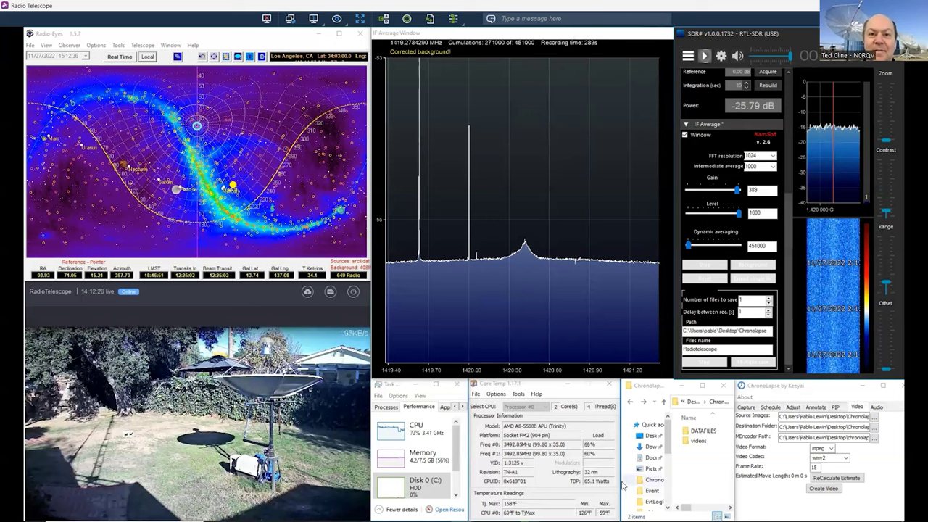
left_click(394, 411)
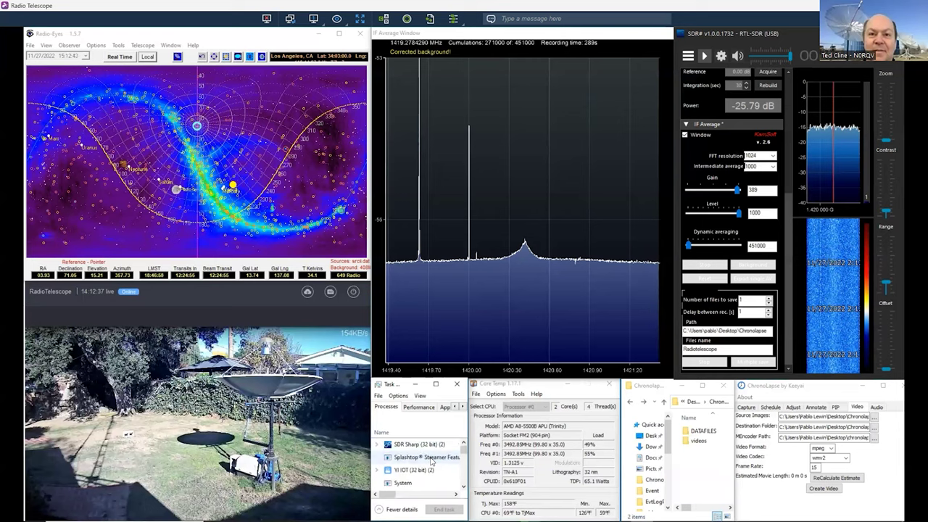
right_click(432, 448)
left_click(406, 459)
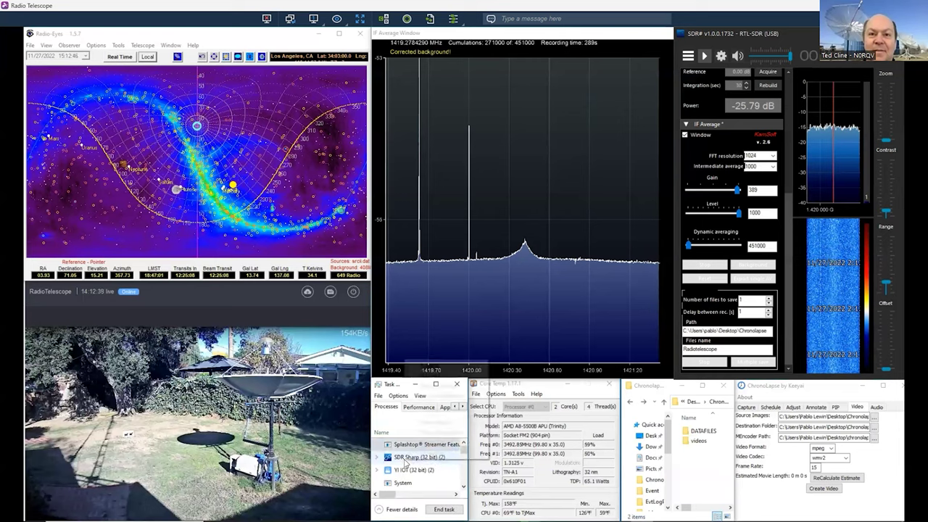
right_click(405, 460)
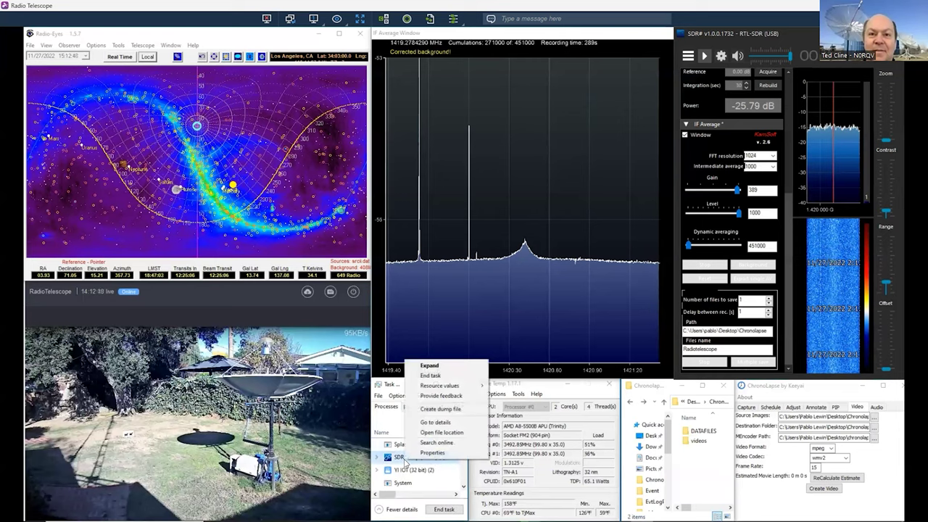
left_click(430, 376)
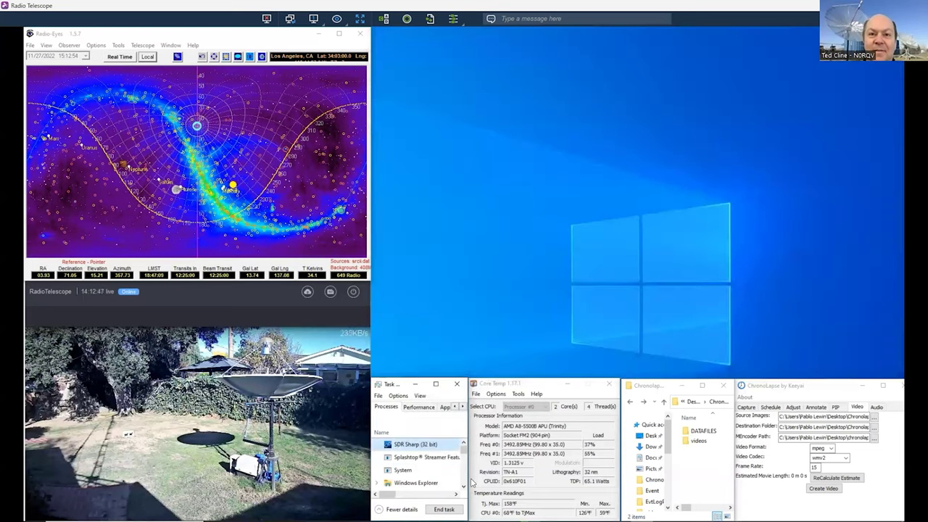
left_click(360, 33)
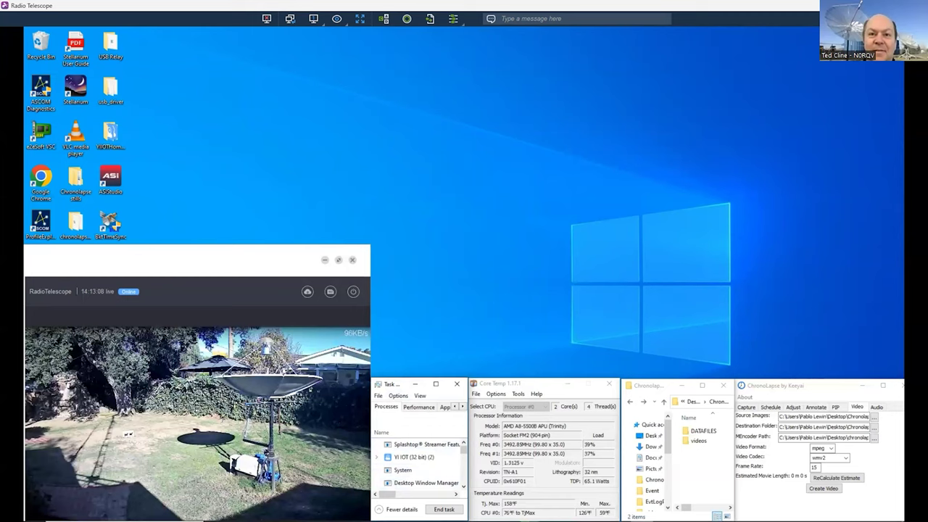
key("super")
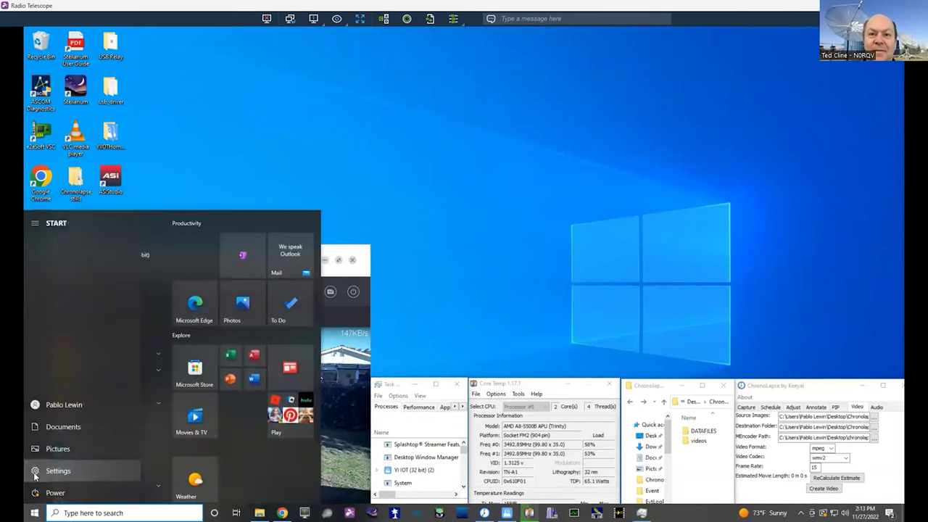
left_click(34, 470)
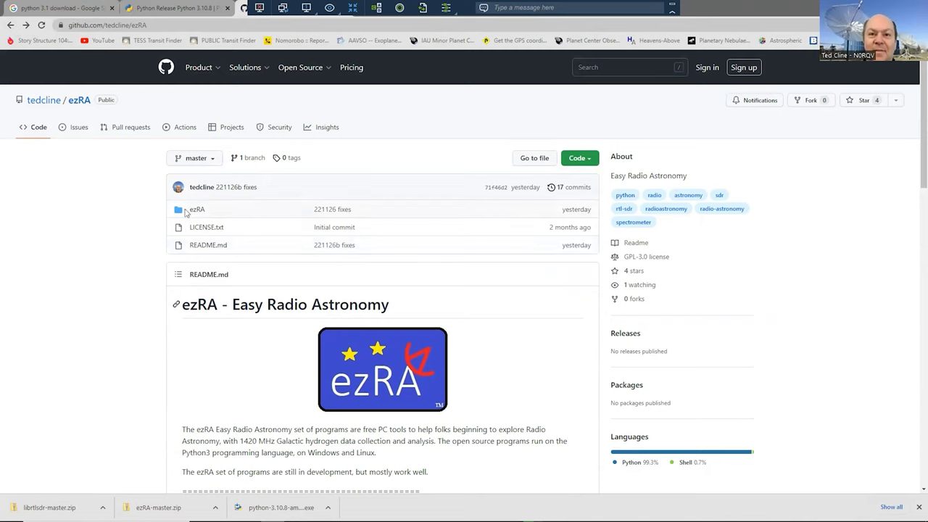
Open ezRA_20b_Windows_Install.pdf from the ezRA folder of the GitHub repository.
left_click(196, 210)
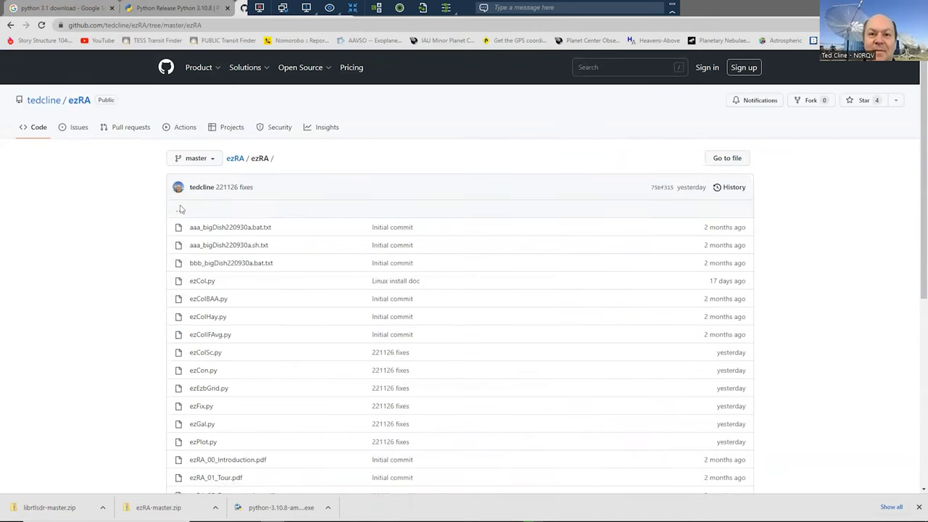
scroll(259, 211, "down", 4)
scroll(259, 212, "down", 3)
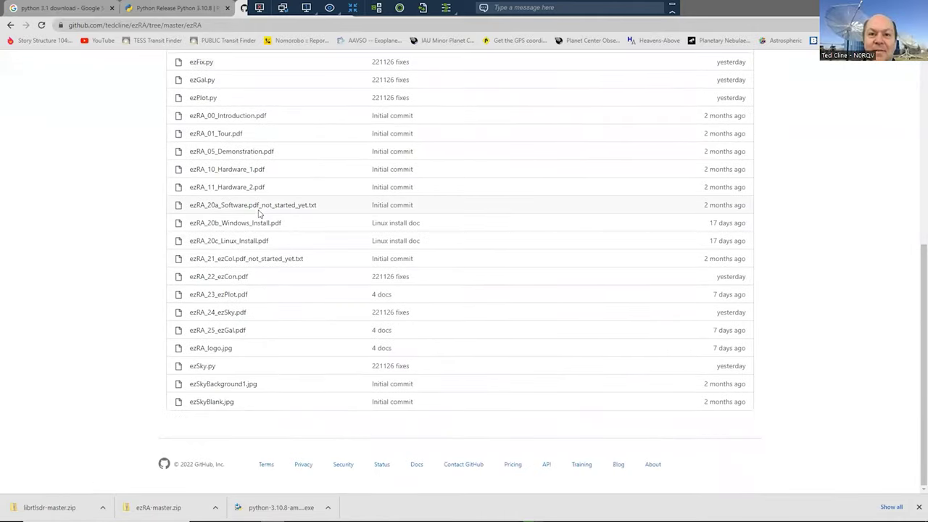
scroll(259, 213, "up", 2)
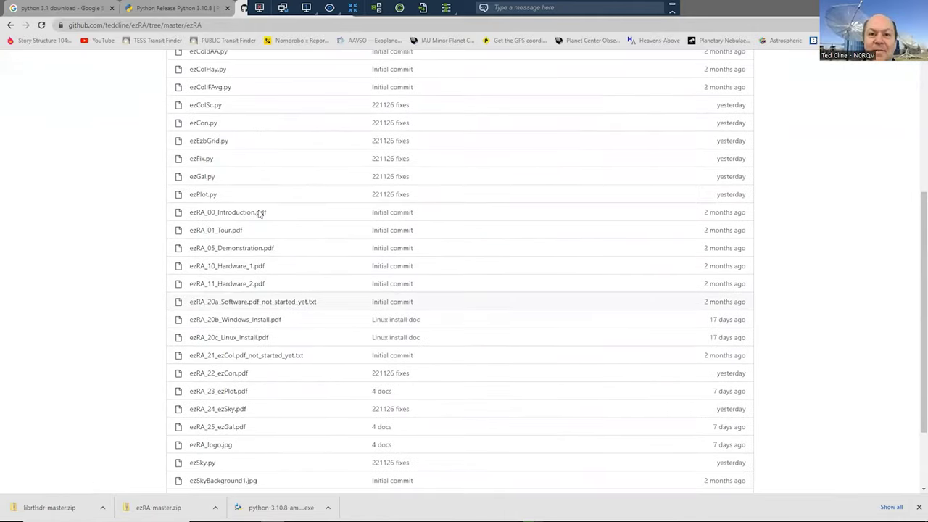
left_click(229, 325)
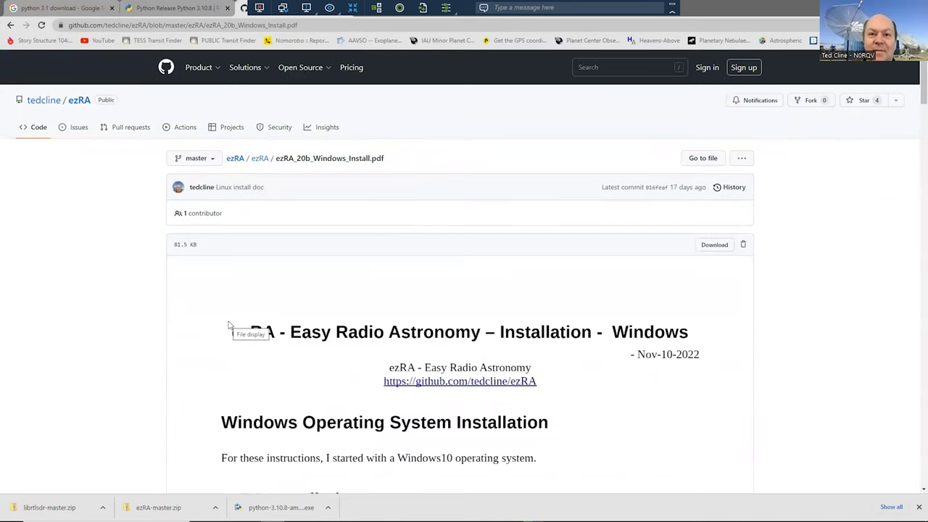
Read the Windows installation guide from the directory setup and Command Prompt instructions through the librtlsdr.dll library section.
scroll(229, 324, "down", 3)
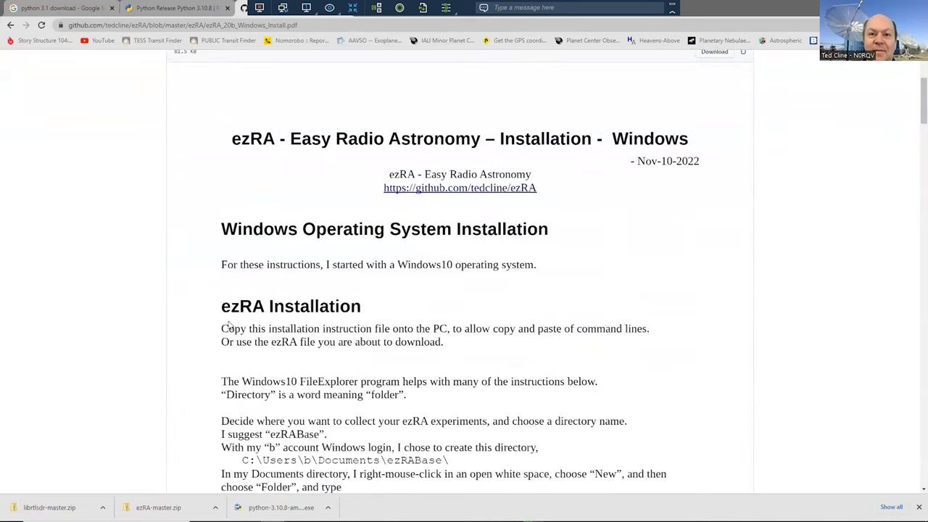
scroll(229, 325, "down", 1)
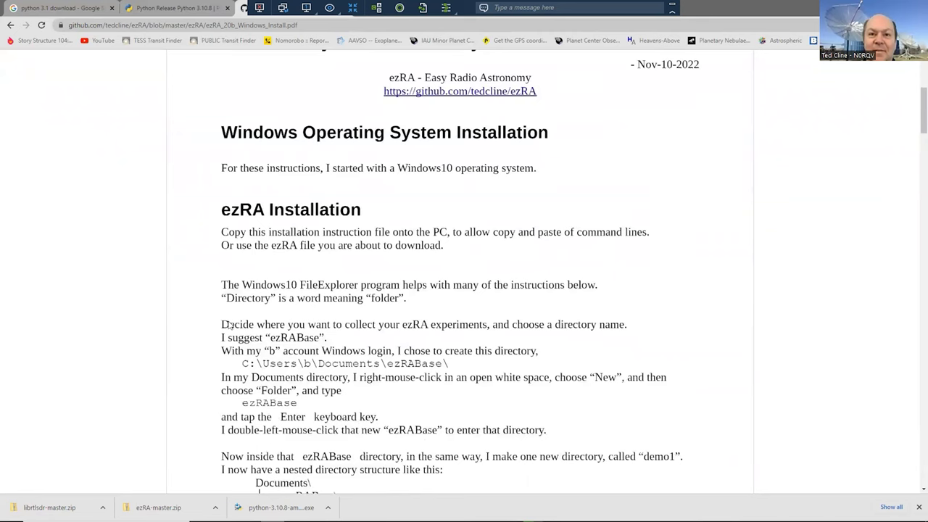
scroll(229, 325, "down", 1)
scroll(229, 325, "down", 1)
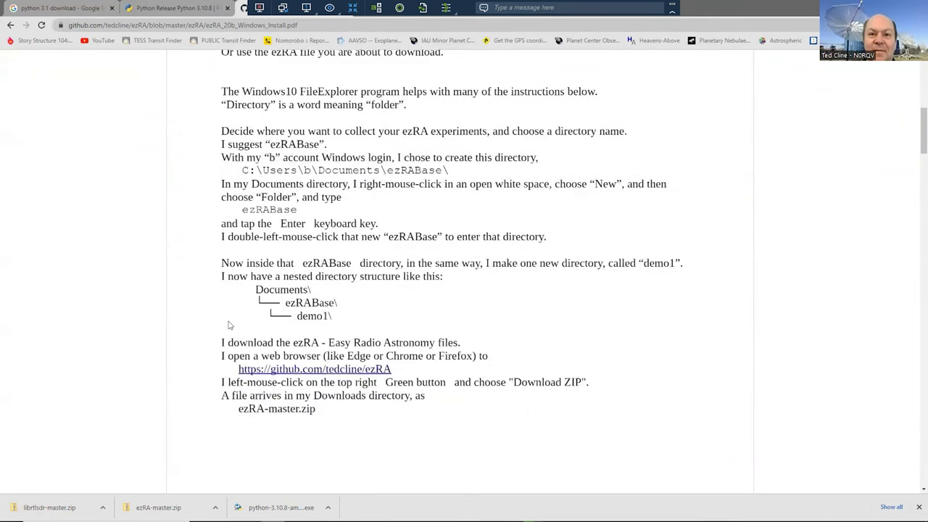
scroll(229, 325, "up", 2)
scroll(229, 325, "down", 2)
scroll(229, 325, "down", 7)
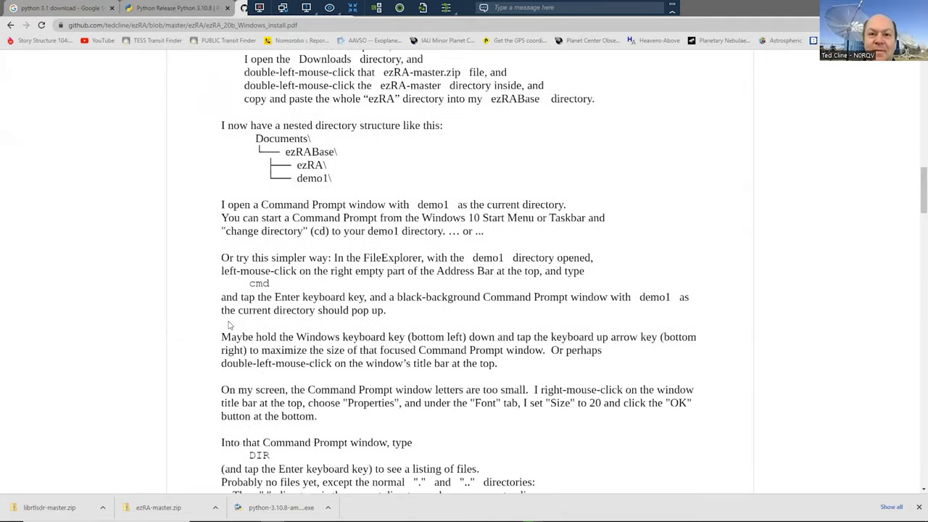
scroll(229, 324, "down", 15)
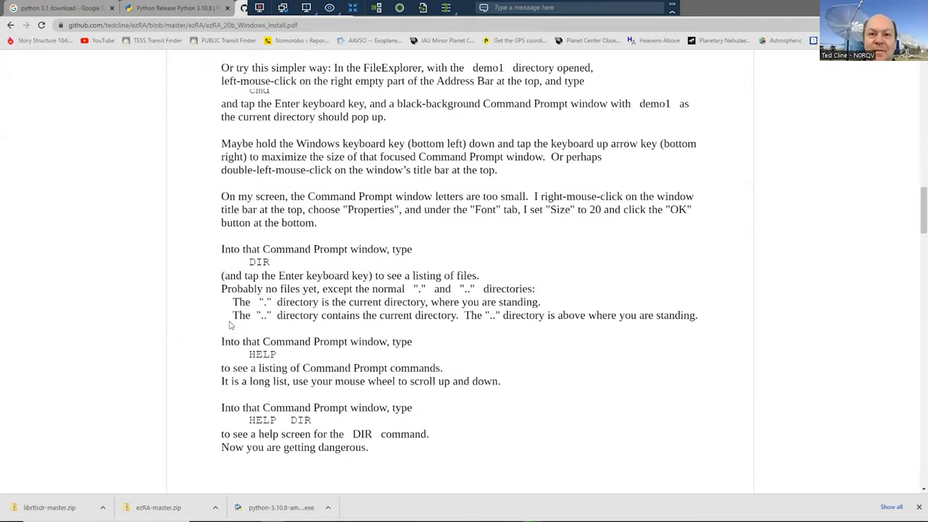
scroll(229, 325, "down", 12)
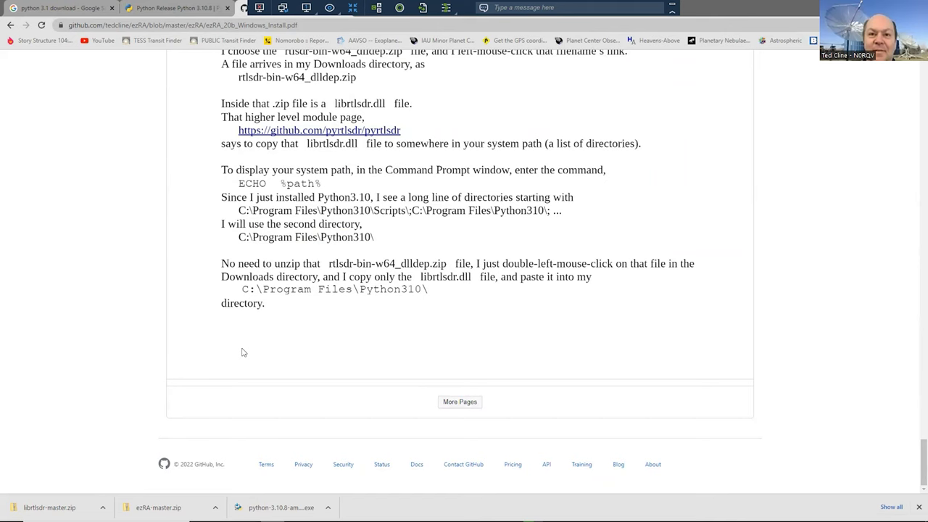
Load more pages of the installation guide and read the ezCol test, USB receiver and Zadig driver sections.
left_click(450, 405)
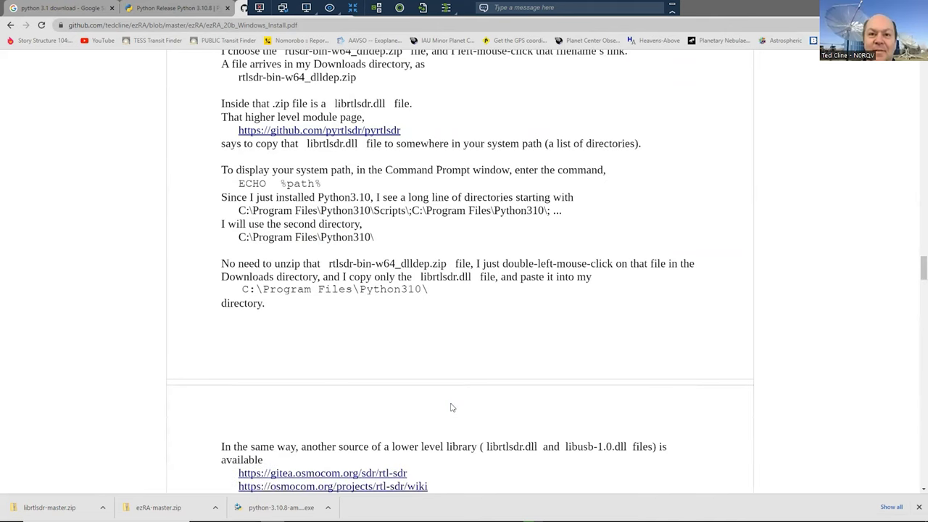
scroll(440, 392, "down", 8)
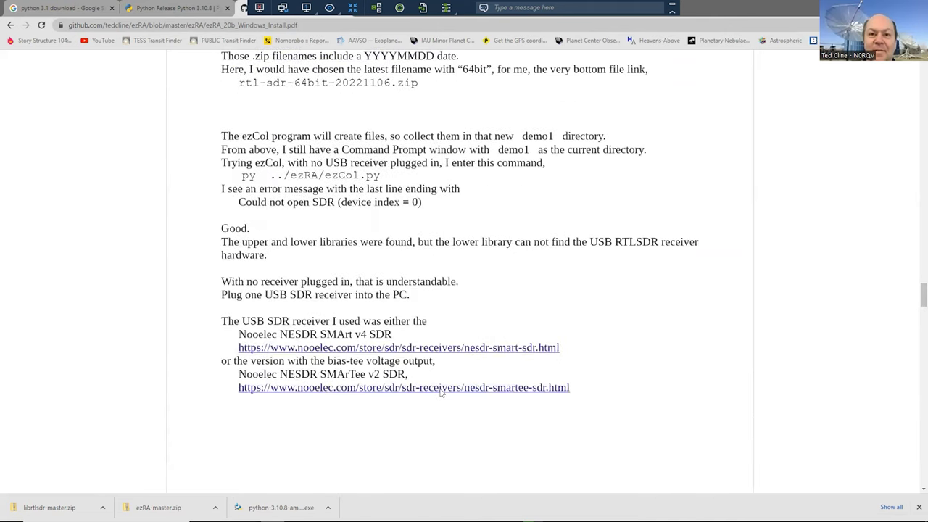
scroll(440, 392, "down", 3)
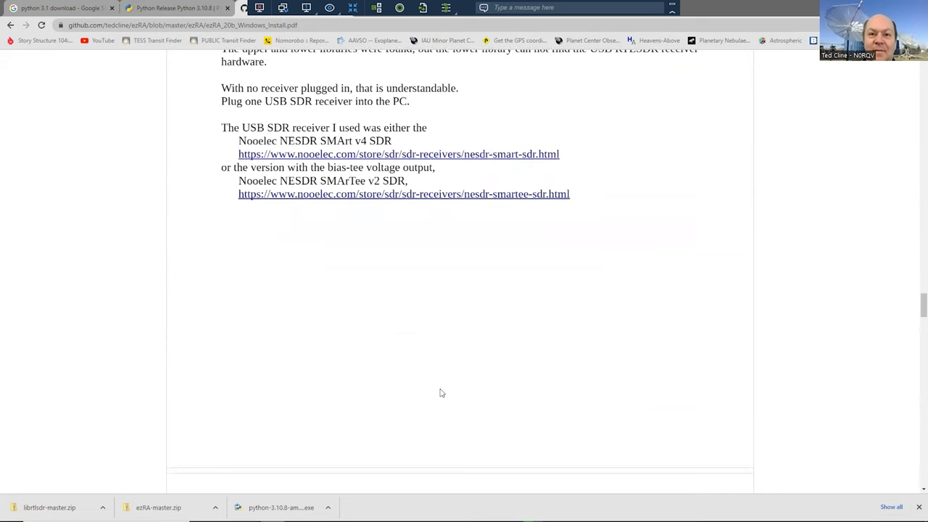
scroll(439, 392, "down", 2)
scroll(440, 392, "down", 3)
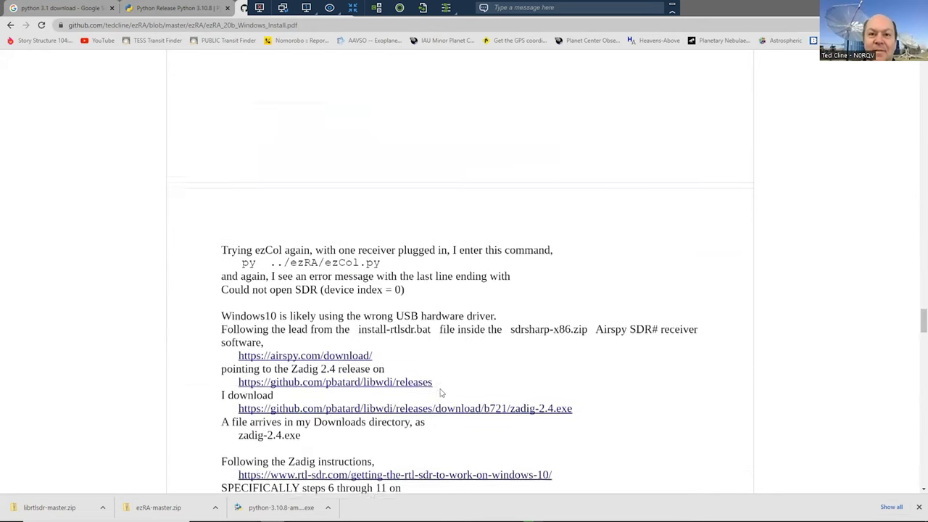
scroll(440, 392, "down", 2)
scroll(439, 392, "down", 3)
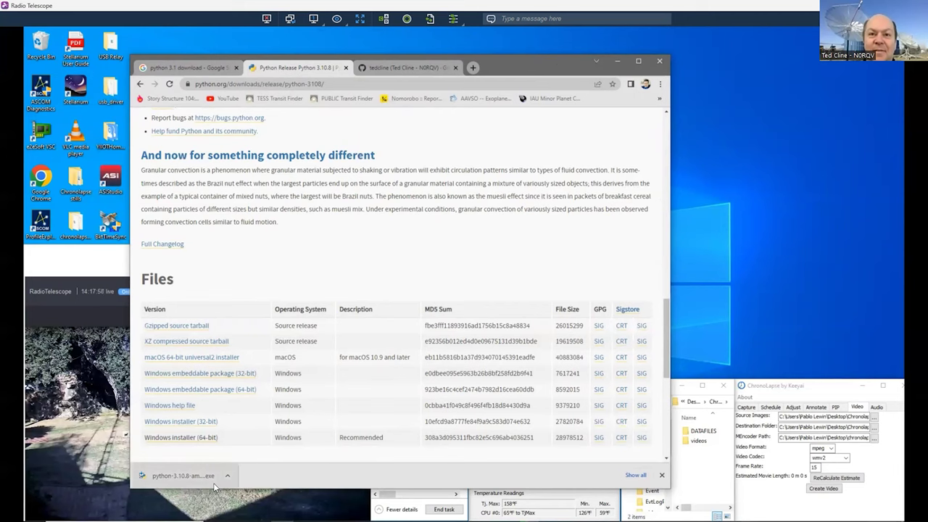
Maximize the browser on the remote computer and open the ezRA repository from the developer's GitHub profile.
left_click(639, 64)
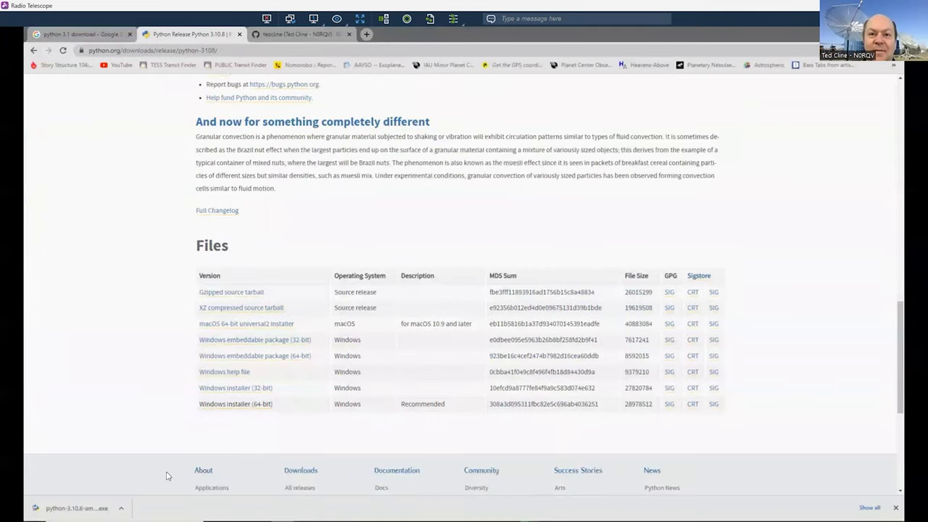
left_click(300, 36)
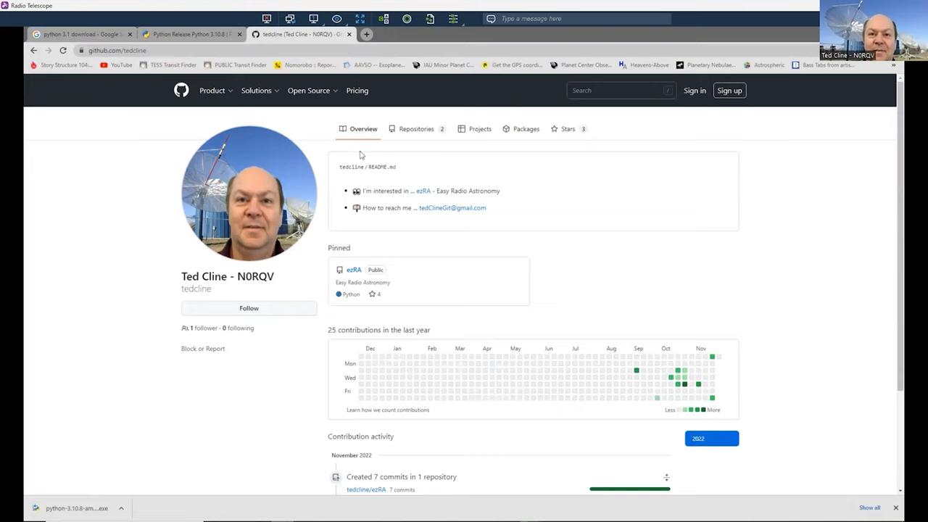
left_click(421, 195)
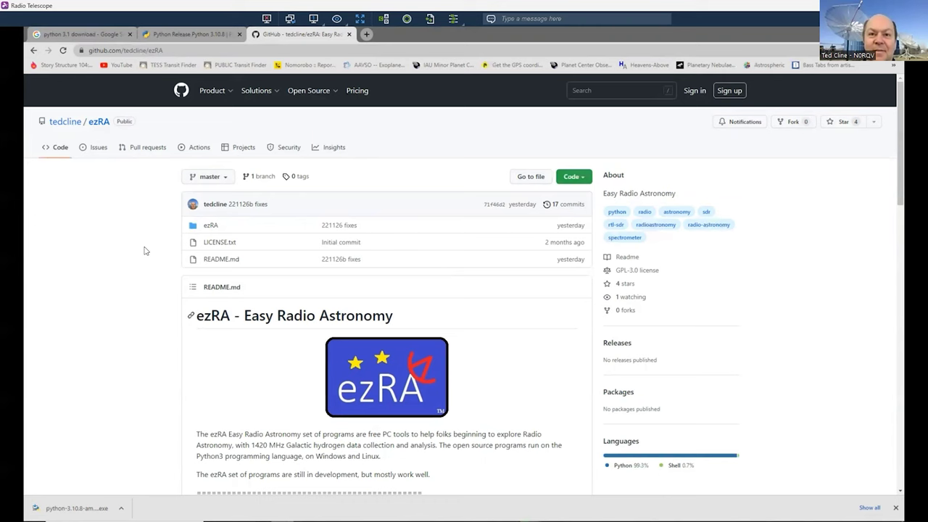
scroll(144, 251, "down", 3)
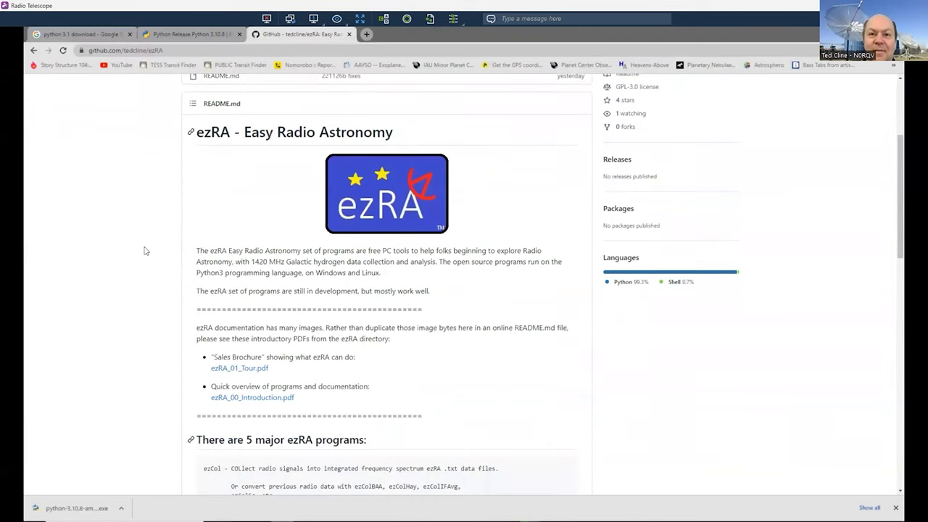
scroll(145, 251, "up", 3)
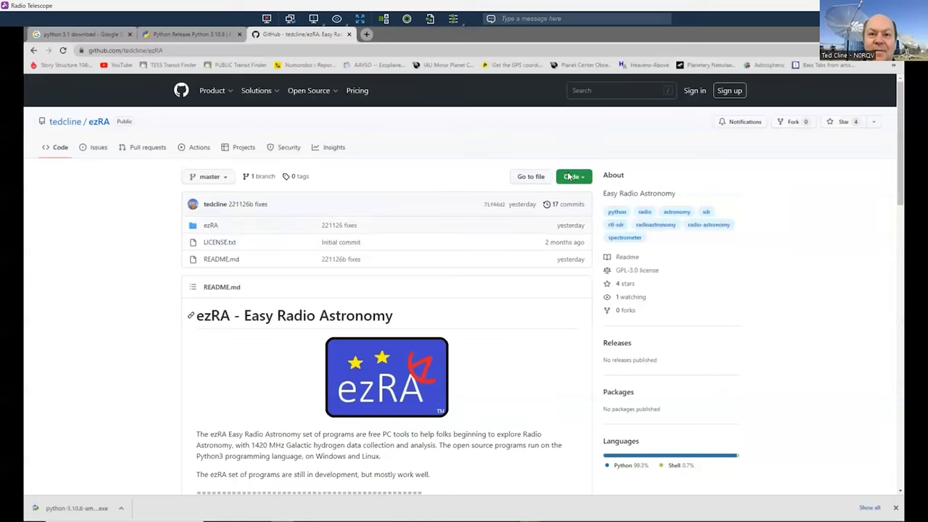
Download the ezRA repository as a ZIP and save it as ezRA-master in the Downloads folder.
left_click(570, 177)
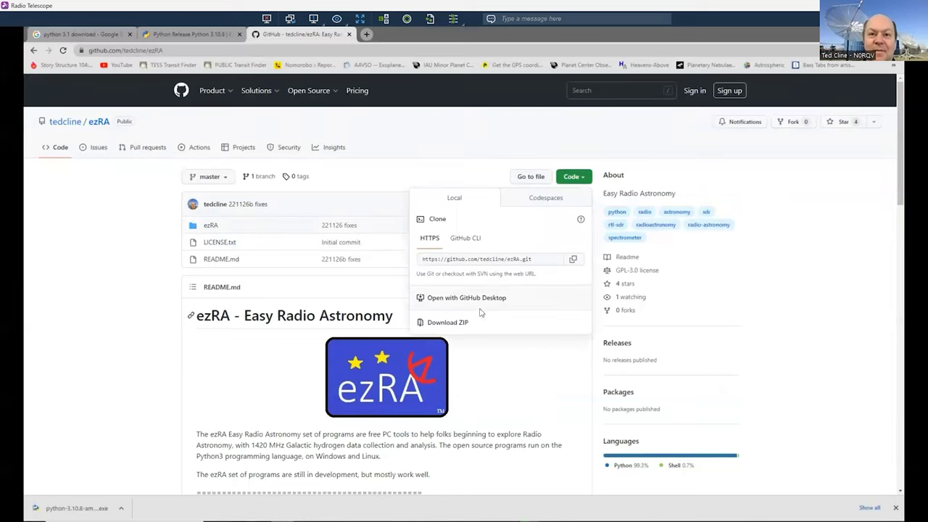
left_click(467, 326)
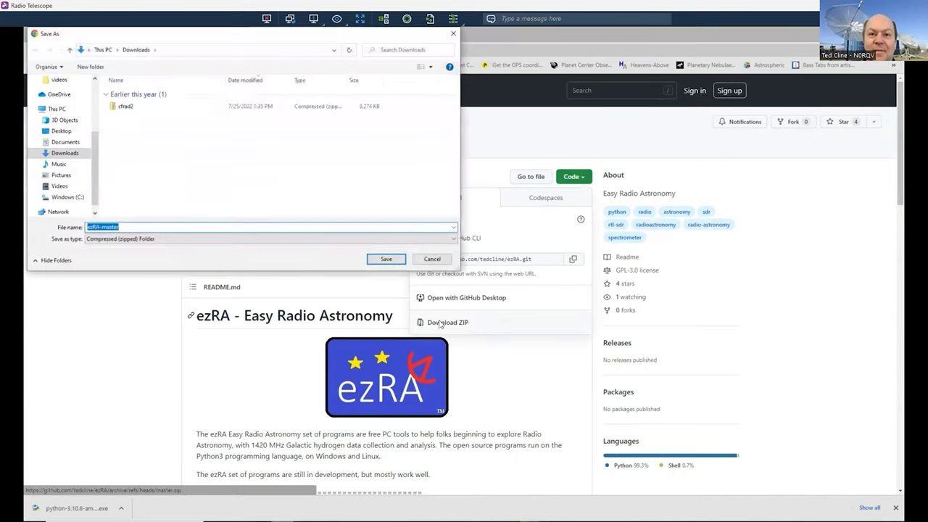
left_click(386, 260)
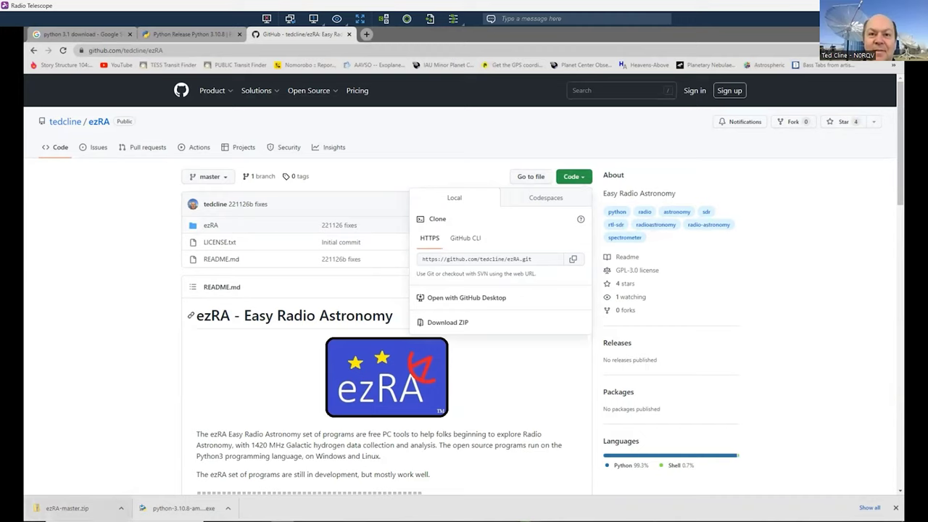
Show the downloaded ezRA-master.zip in its folder and maximize the File Explorer window.
left_click(121, 507)
left_click(135, 484)
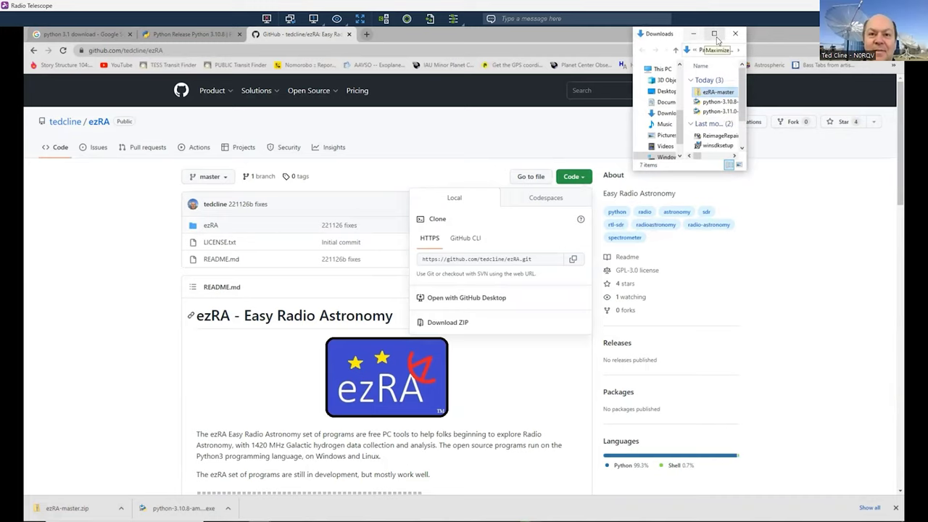
left_click(715, 36)
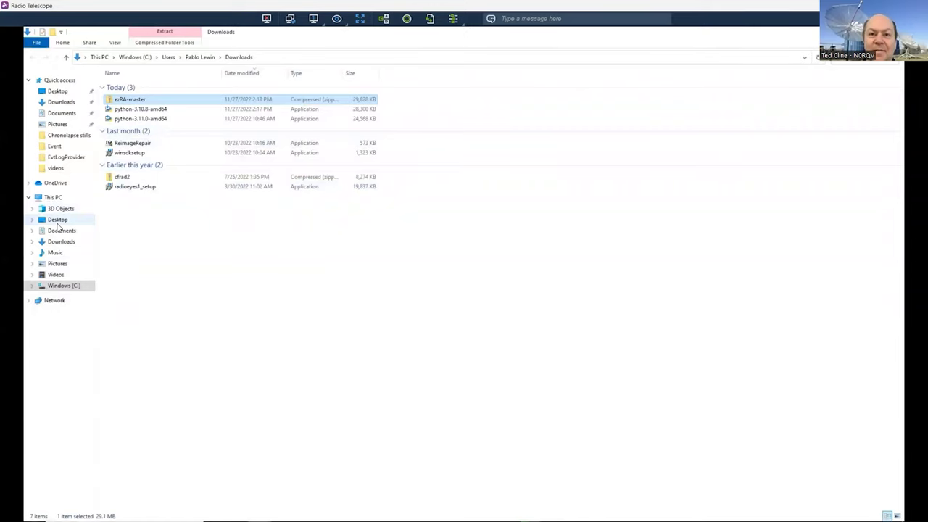
Create a new folder named ezRABase on the Desktop.
left_click(57, 221)
right_click(110, 274)
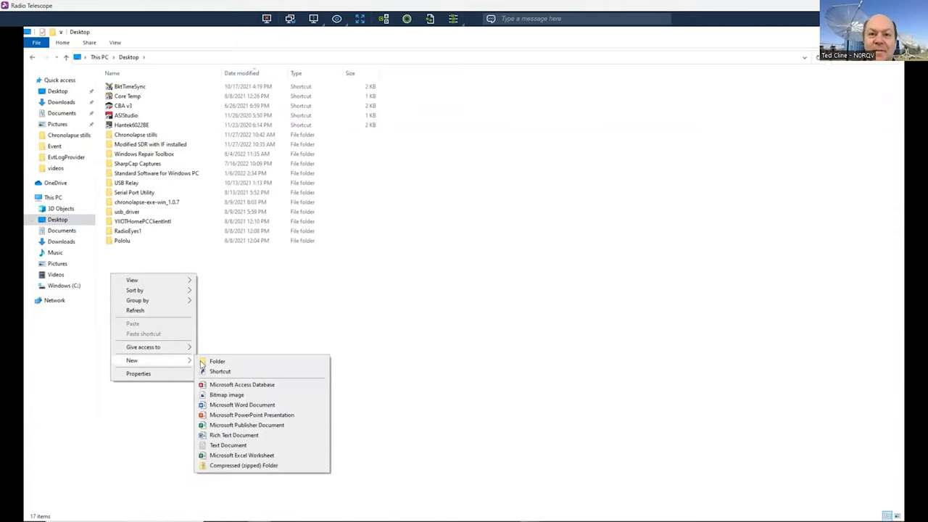
left_click(210, 362)
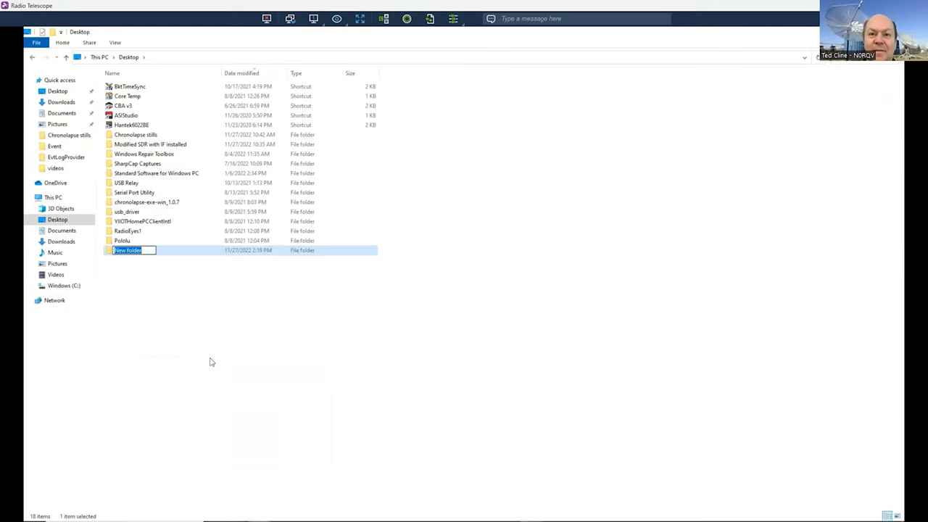
type("E")
key("BackSpace")
type("ezRA")
type("Base")
key("Left")
key("Left")
key("BackSpace")
key("Return")
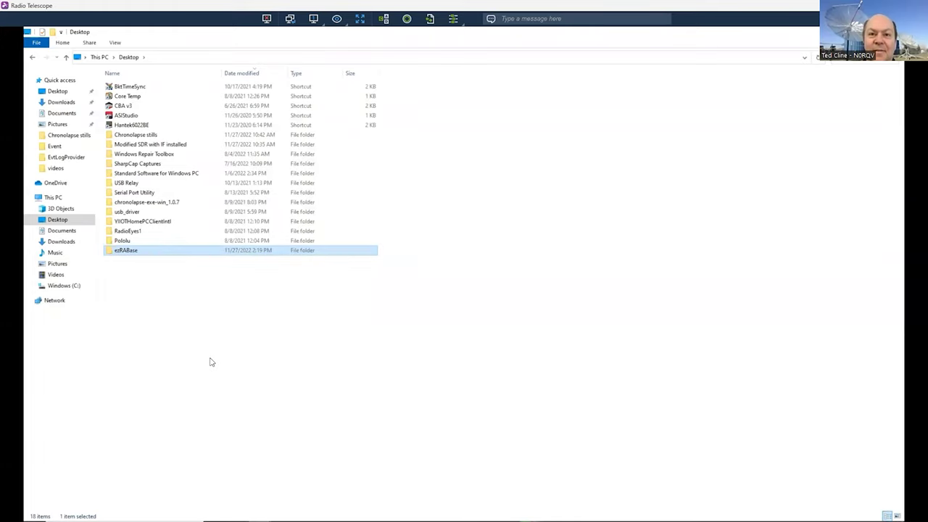
Open the ezRABase folder and create a subfolder named demo1 inside it.
double_click(123, 250)
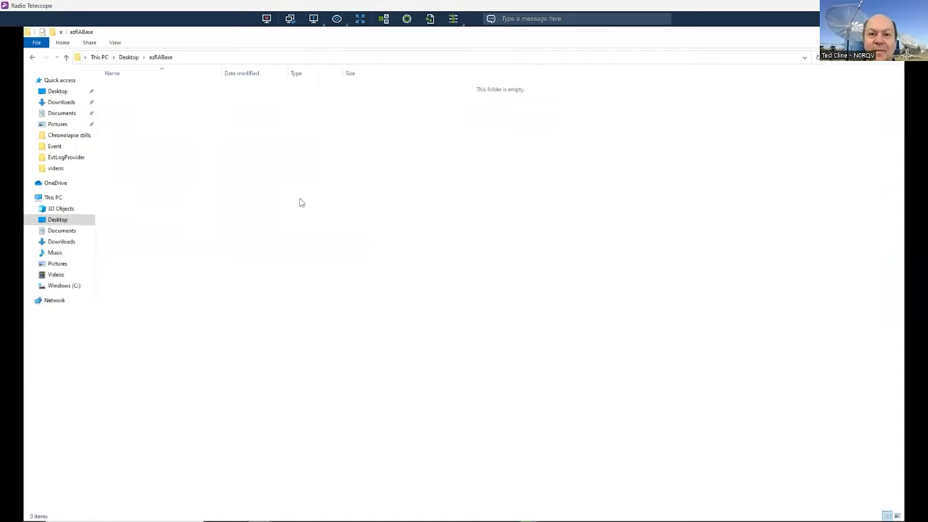
right_click(221, 157)
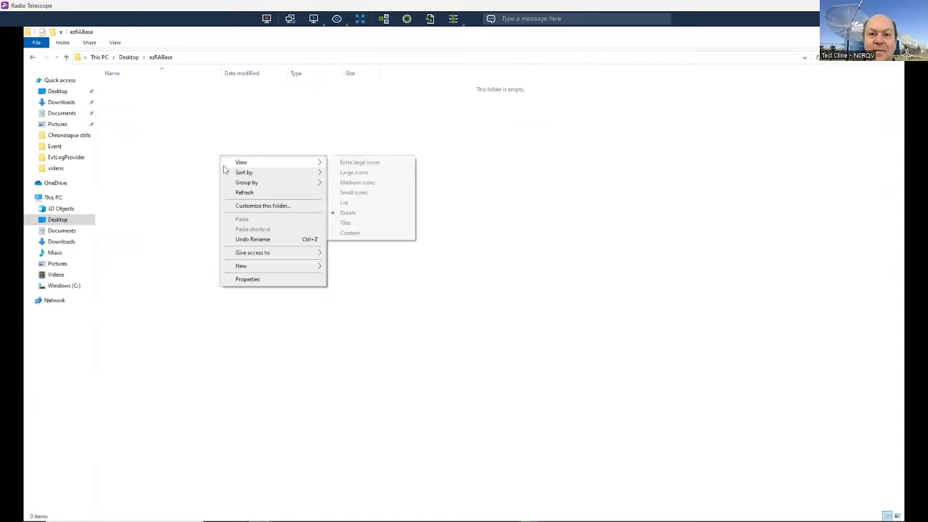
mouse_move(295, 272)
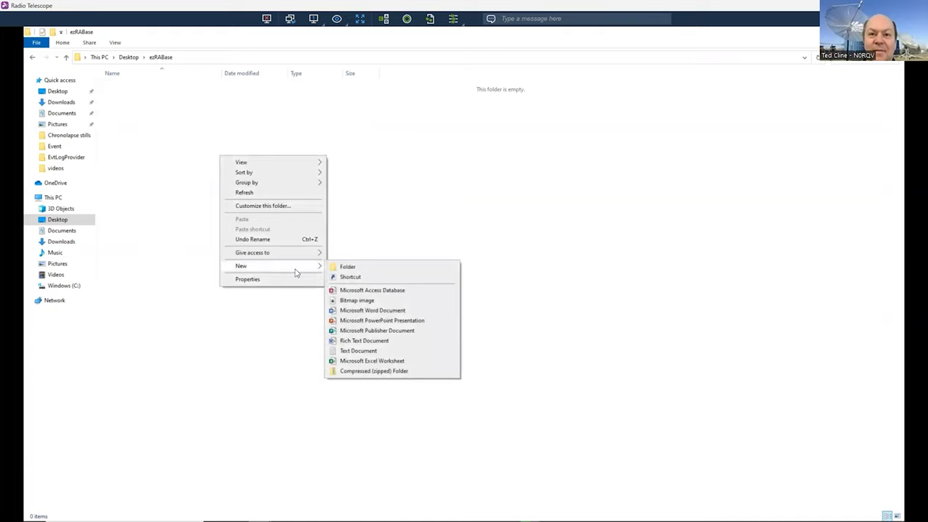
left_click(347, 268)
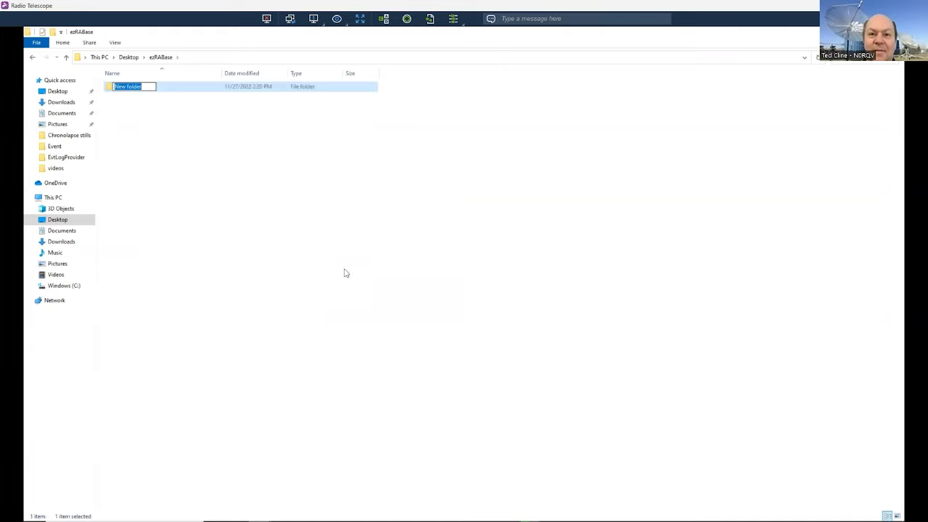
type("Demo1")
key("BackSpace")
key("BackSpace")
key("BackSpace")
key("BackSpace")
key("BackSpace")
type("demo1")
key("Return")
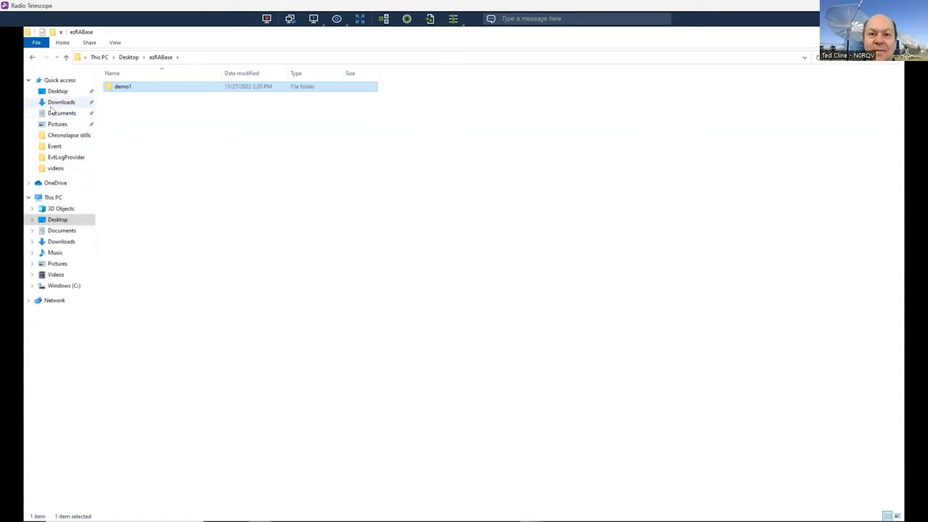
Copy the ezRA folder found in the inner ezRA-master folder of the downloaded ezRA-master ZIP.
left_click(60, 102)
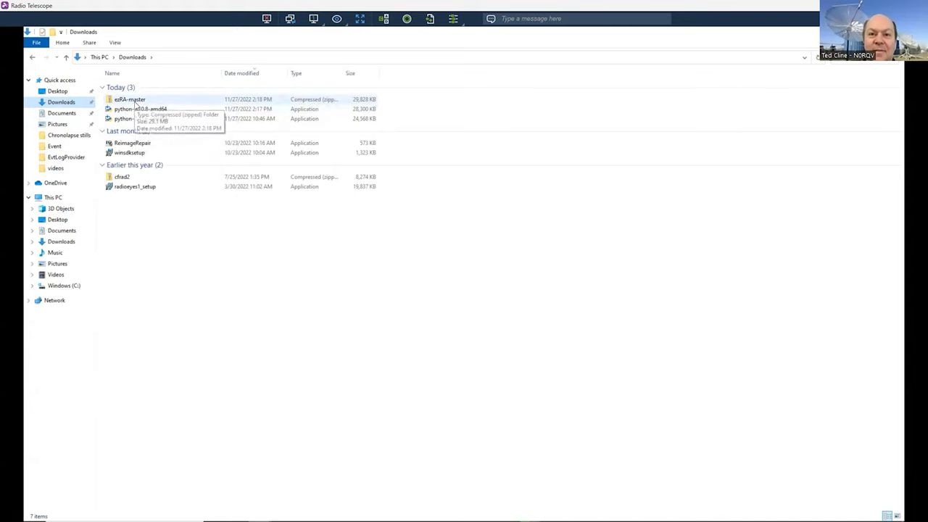
double_click(135, 102)
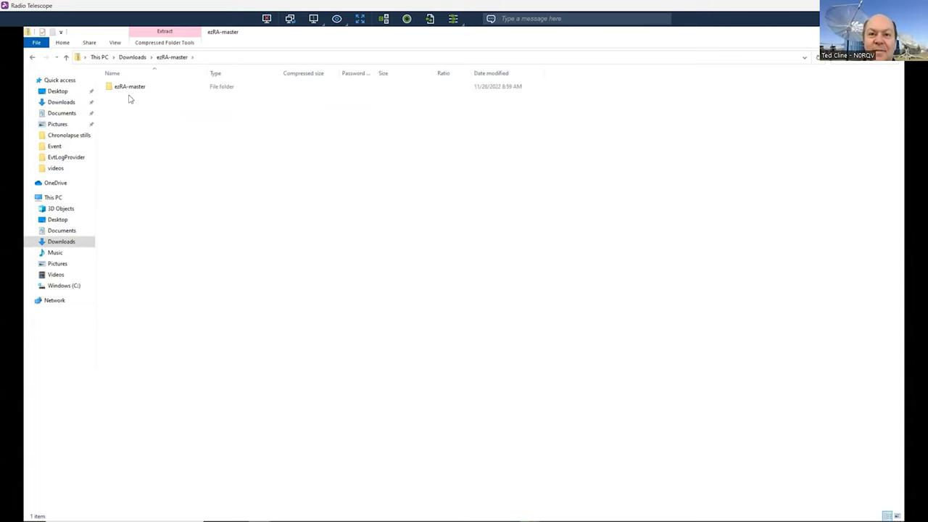
double_click(132, 91)
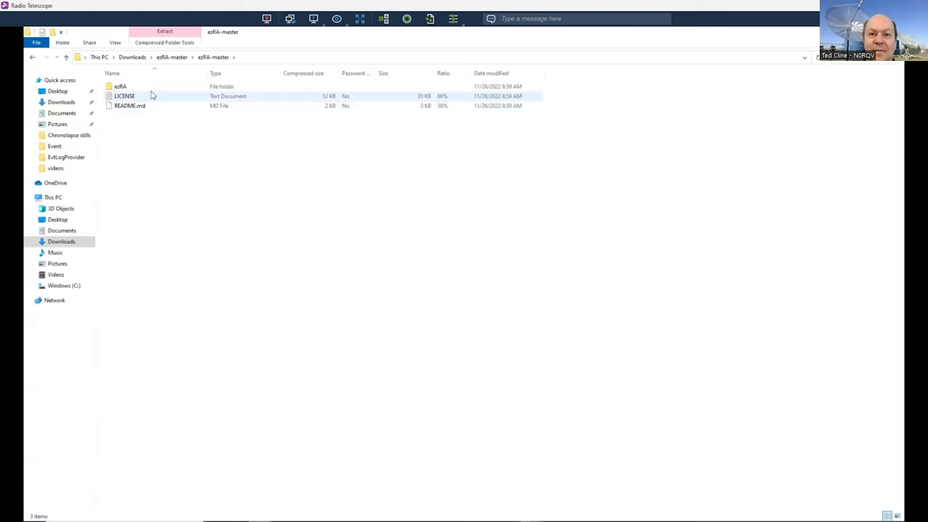
left_click(125, 89)
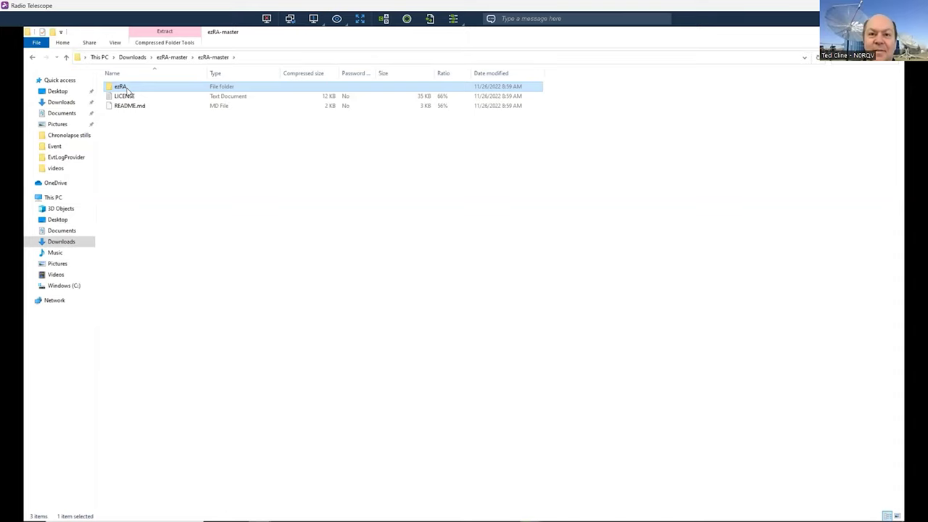
right_click(127, 88)
left_click(148, 131)
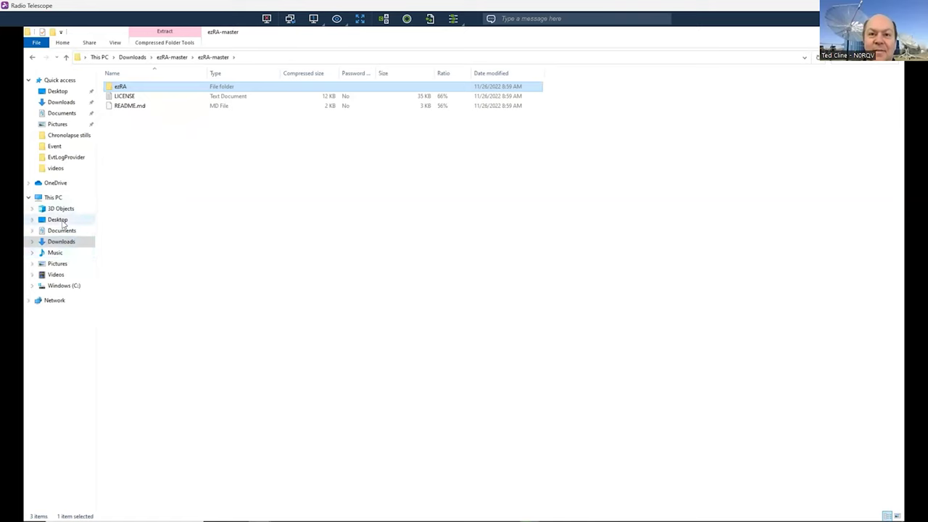
Paste the copied ezRA folder into ezRABase on the Desktop and open ezRABase to check its contents.
left_click(58, 220)
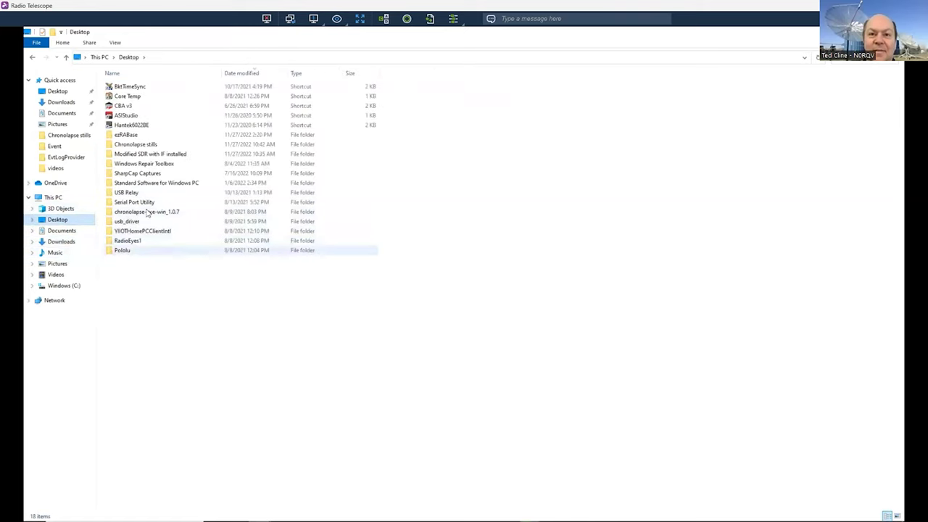
left_click(141, 137)
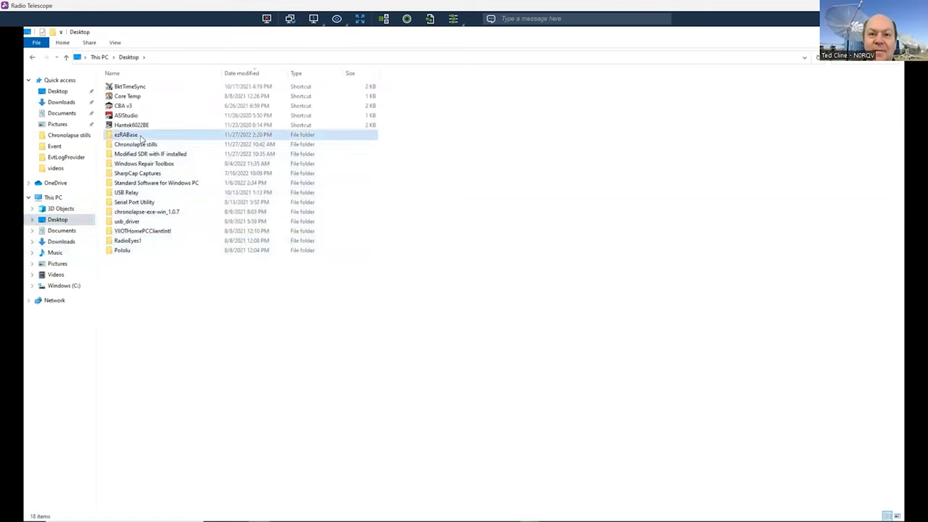
right_click(140, 136)
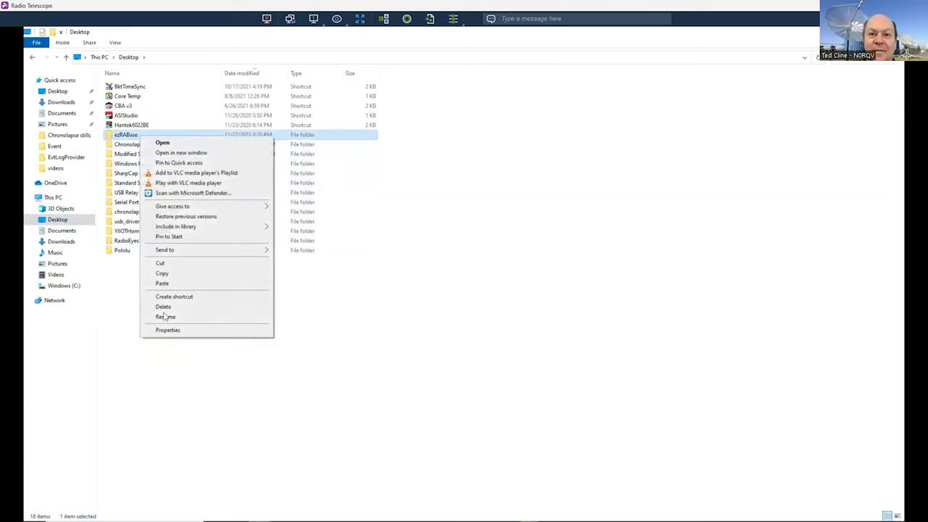
left_click(161, 283)
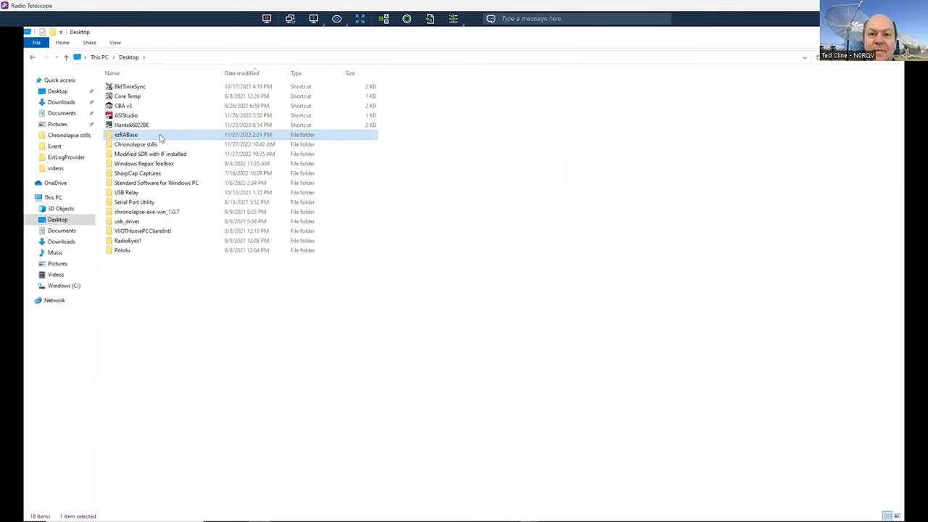
double_click(161, 138)
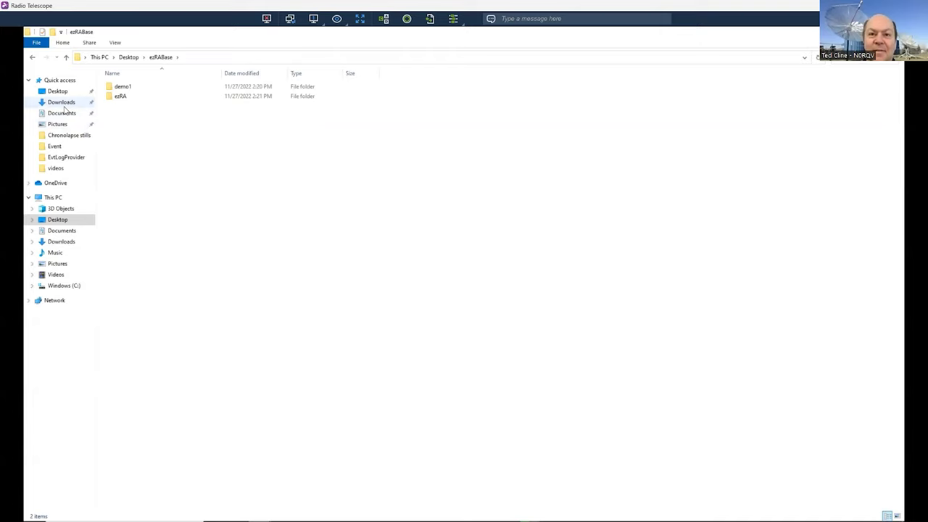
Go to the demo1 folder inside ezRABase on the Desktop.
left_click(63, 106)
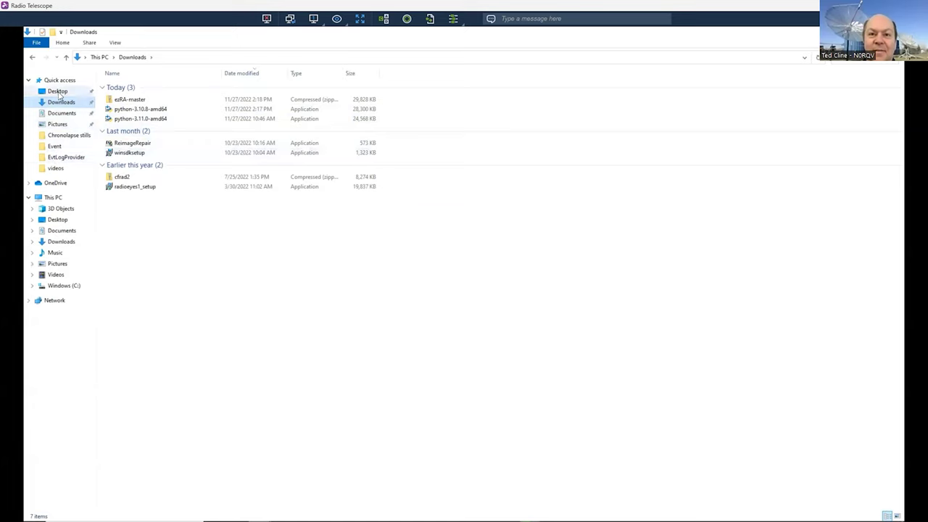
left_click(58, 91)
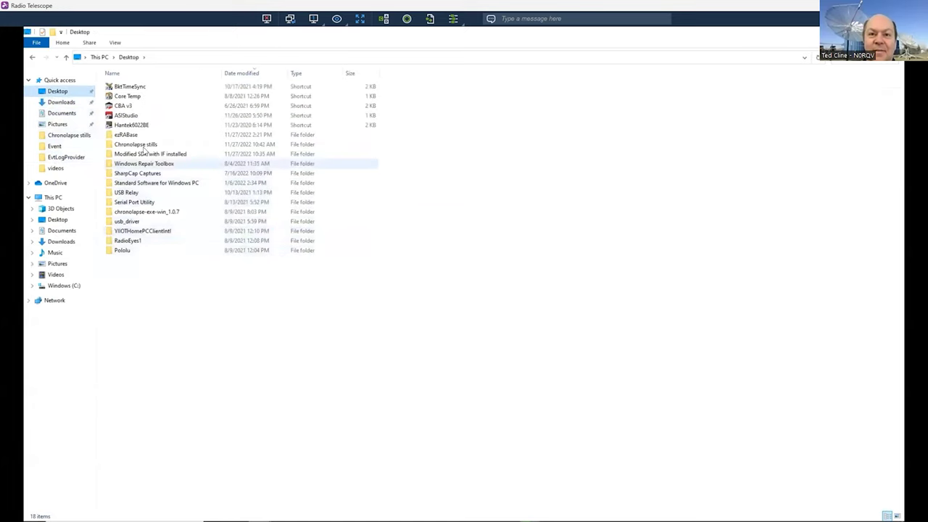
double_click(140, 135)
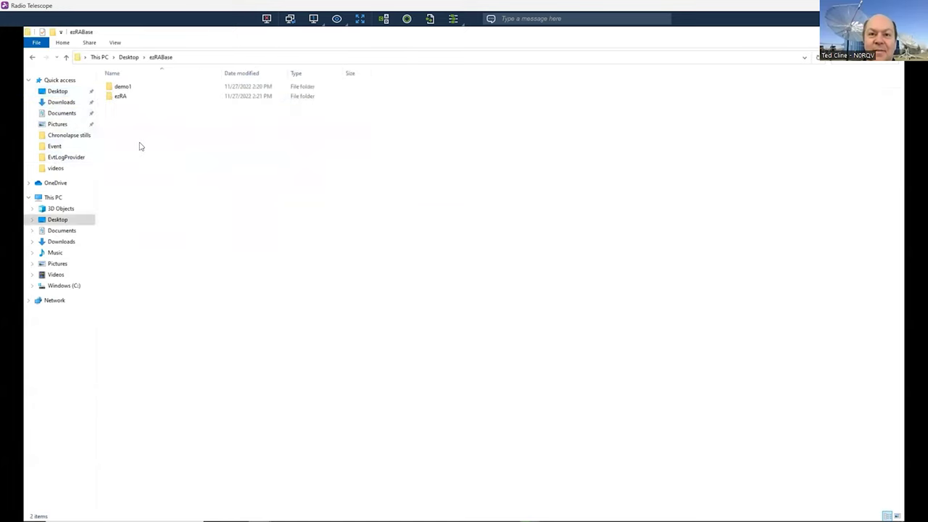
double_click(121, 87)
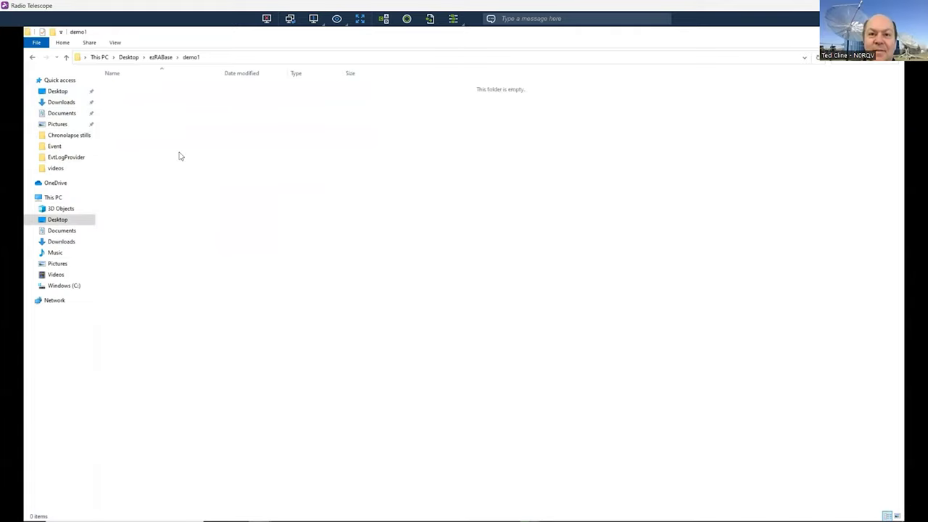
Launch a command prompt with cmd directly from the demo1 folder's path and maximize its window.
left_click(205, 61)
left_click(207, 61)
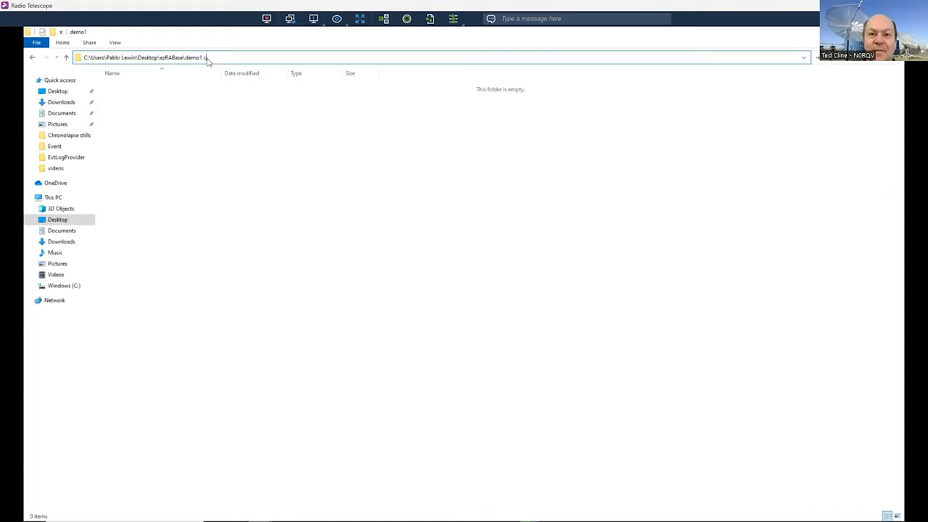
key("BackSpace")
key("BackSpace")
key("BackSpace")
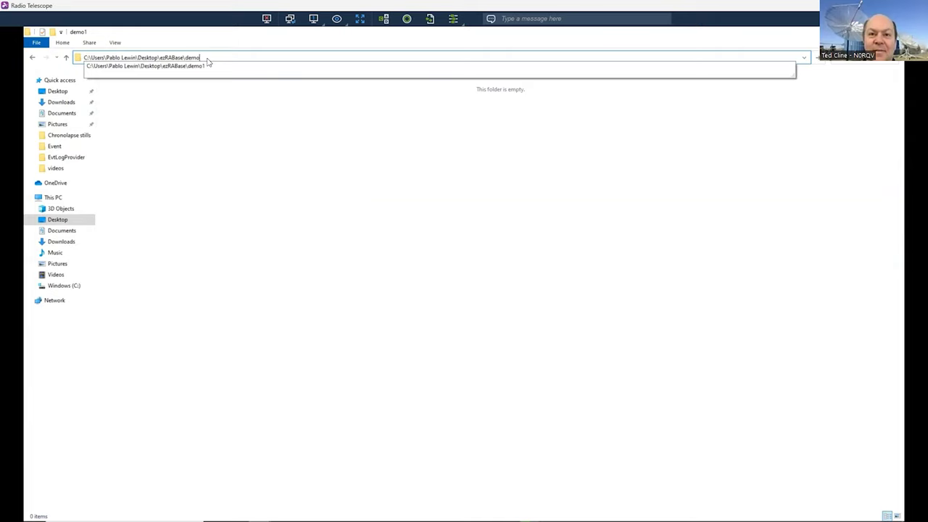
double_click(207, 63)
left_click_drag(217, 63, 2, 73)
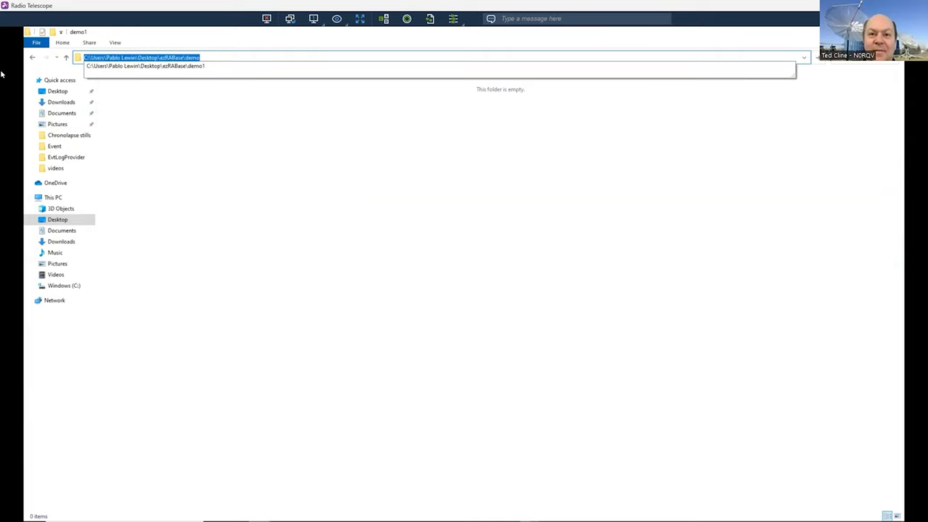
type("cmd")
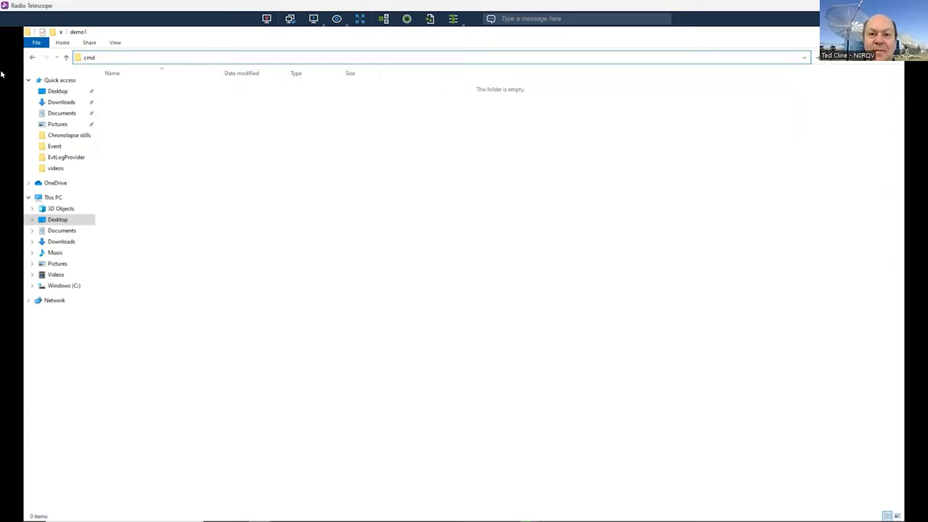
key("Return")
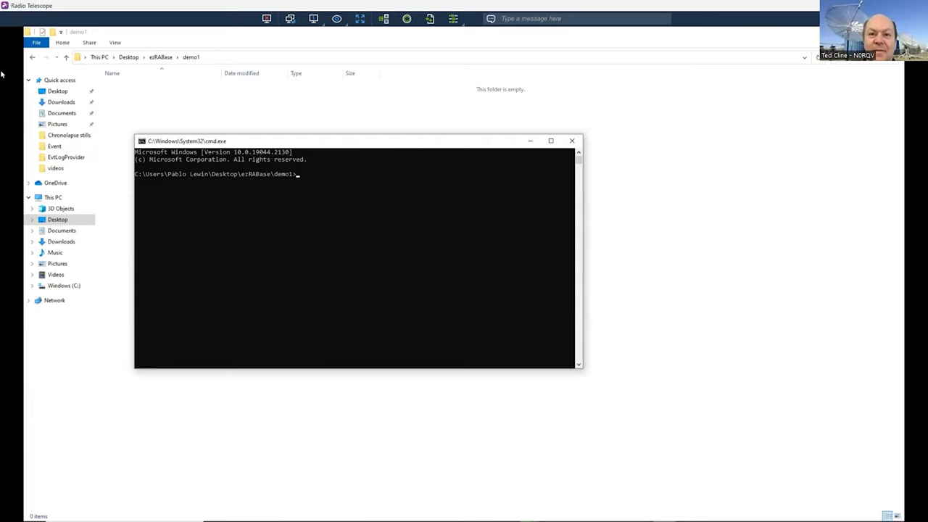
key("super+Up")
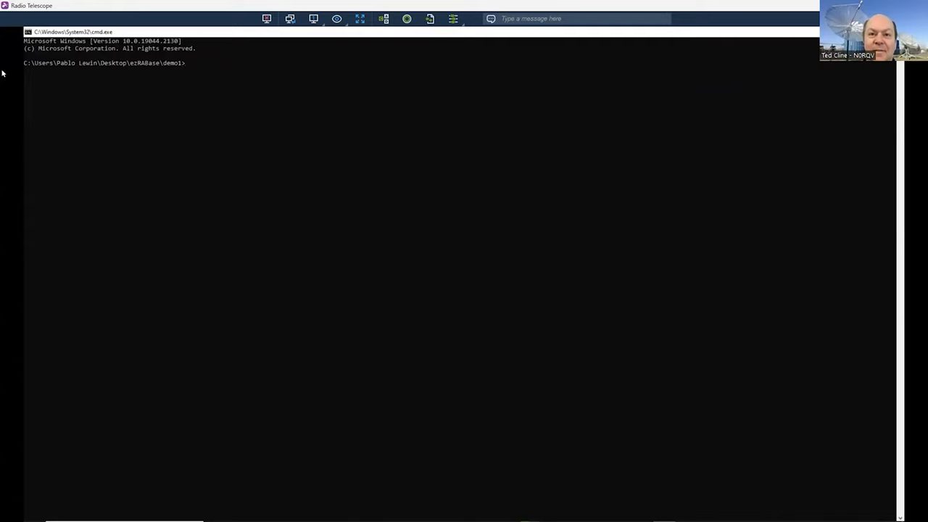
Set the command prompt window's font size to 24 in its properties.
right_click(127, 34)
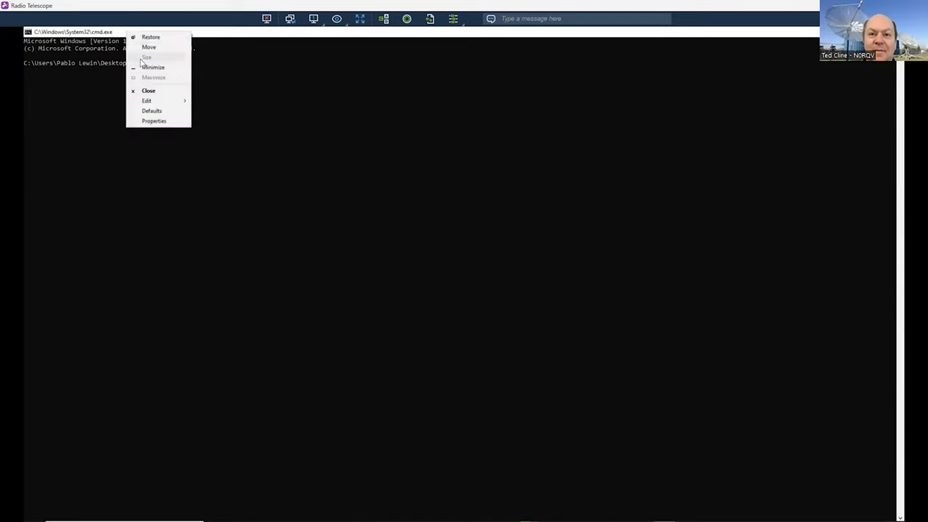
left_click(160, 123)
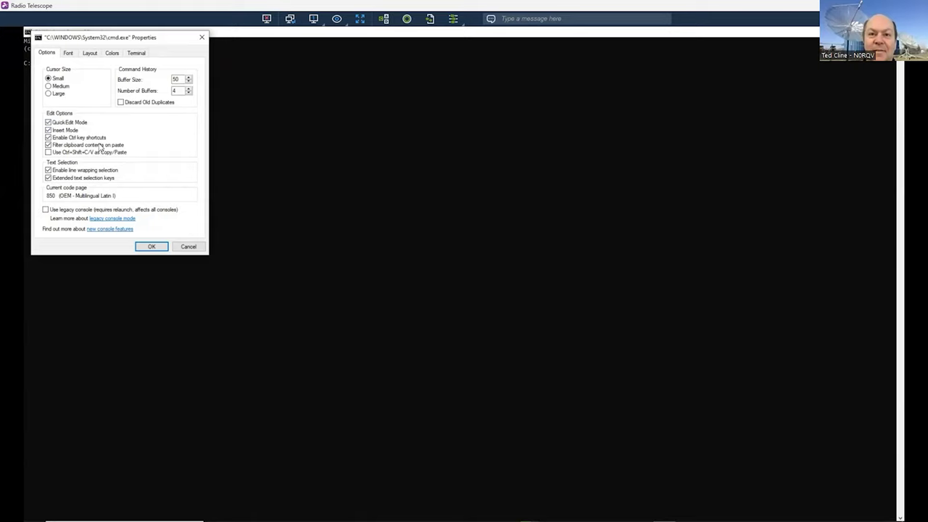
left_click(68, 52)
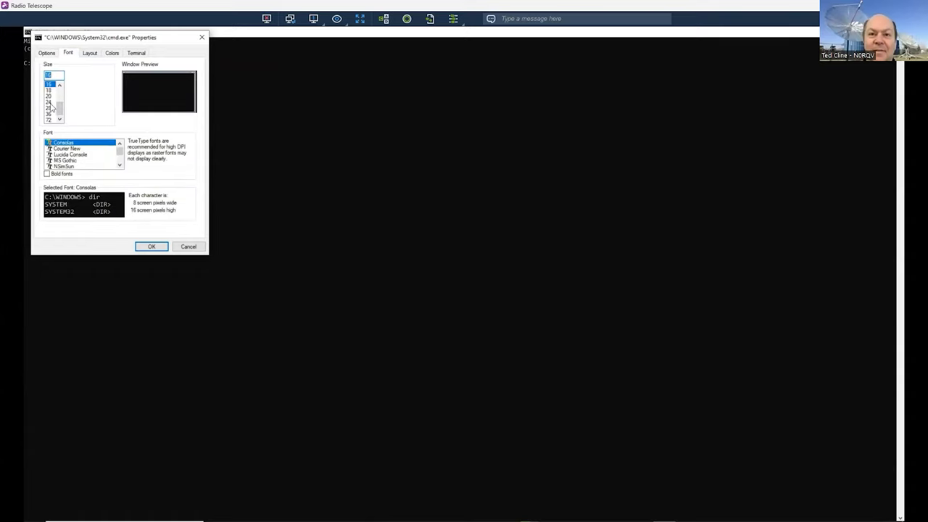
left_click(50, 102)
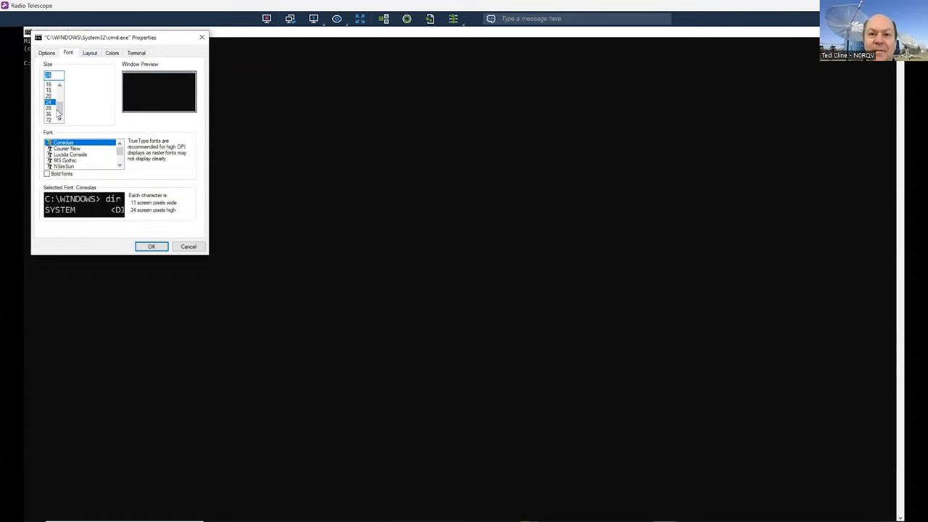
left_click(150, 246)
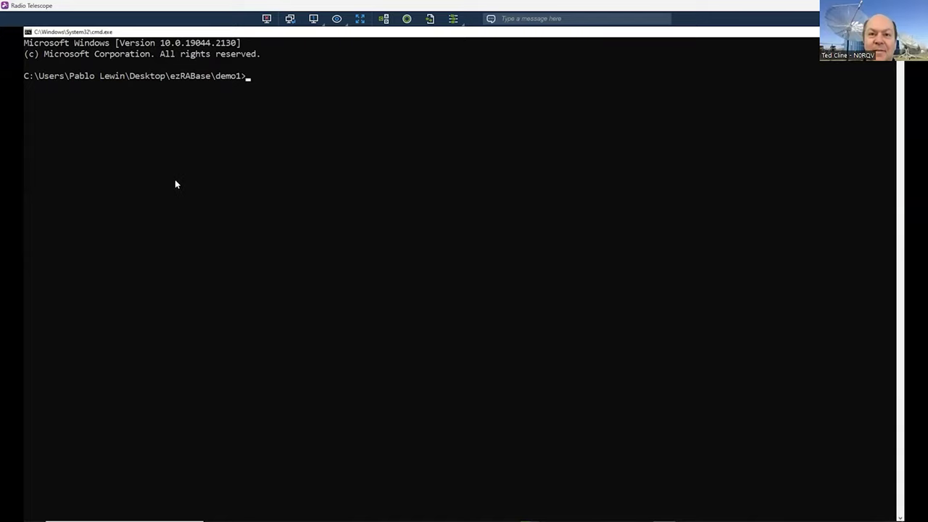
List the contents of demo1 with dir and display the available commands with help.
type("dir")
key("Return")
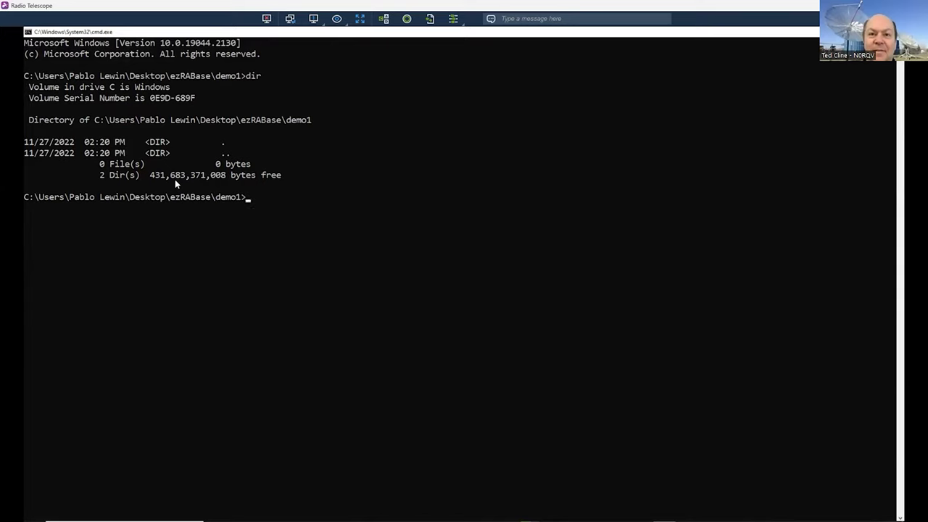
type("help")
key("Return")
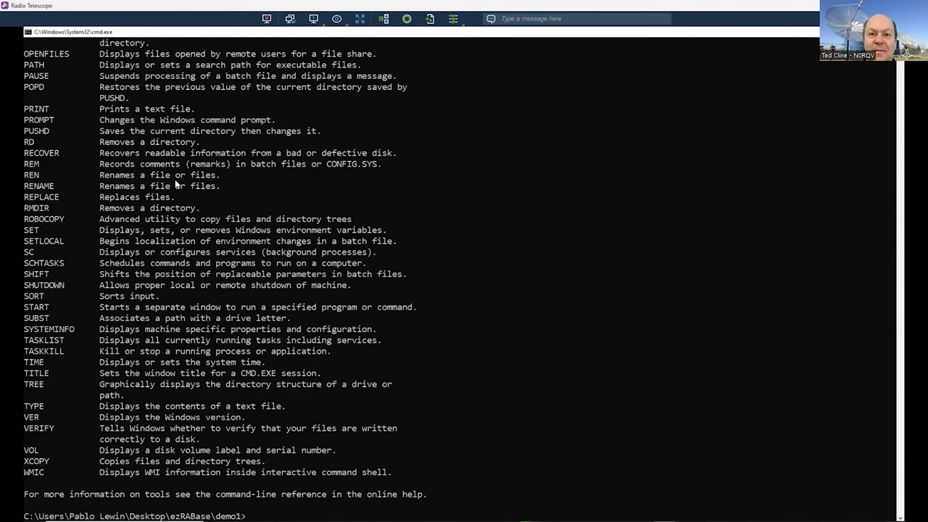
Look through the list of available commands and display the detailed help for the dir command with help dir.
scroll(404, 335, "up", 8)
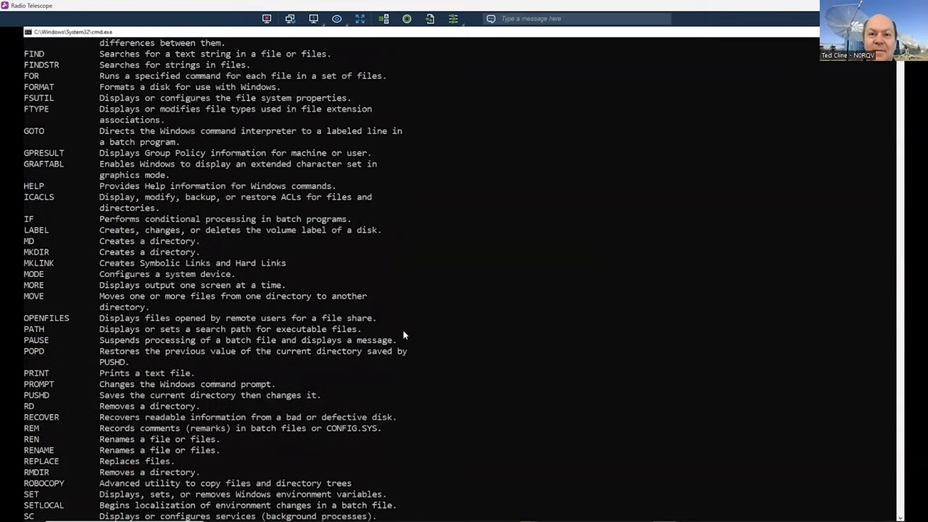
scroll(403, 335, "up", 16)
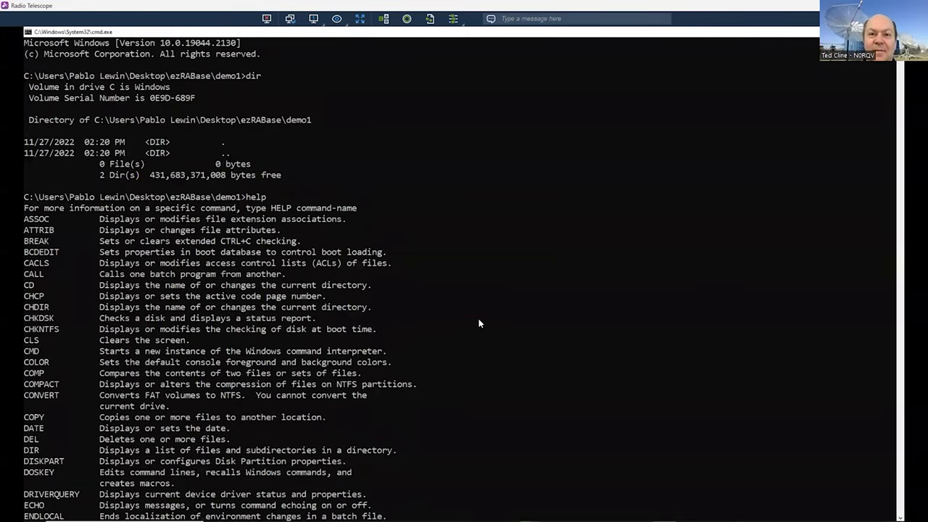
scroll(478, 323, "down", 2)
scroll(479, 323, "down", 4)
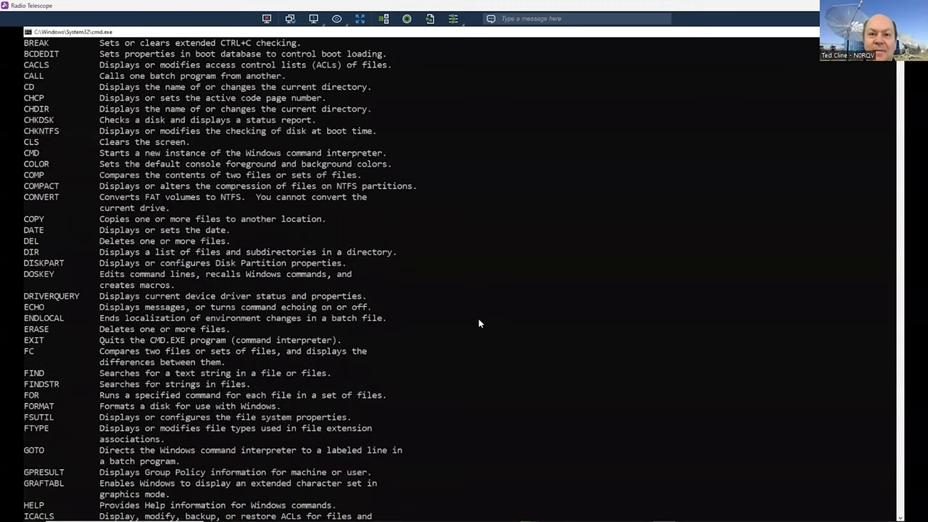
scroll(478, 323, "down", 2)
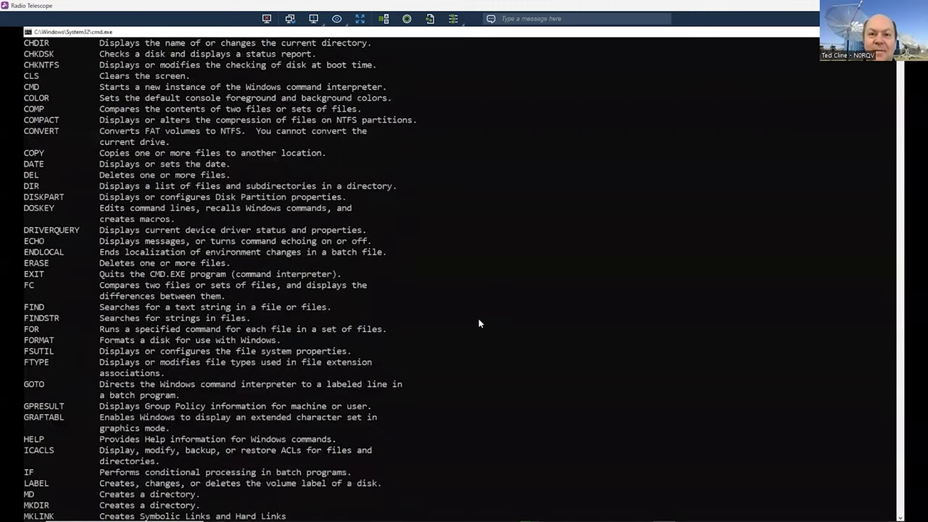
scroll(479, 324, "down", 18)
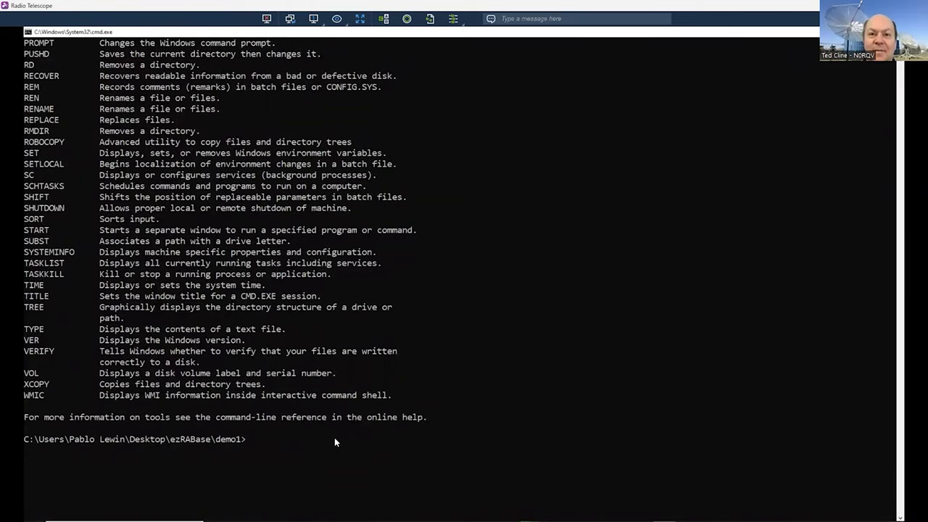
type("help dir")
key("Return")
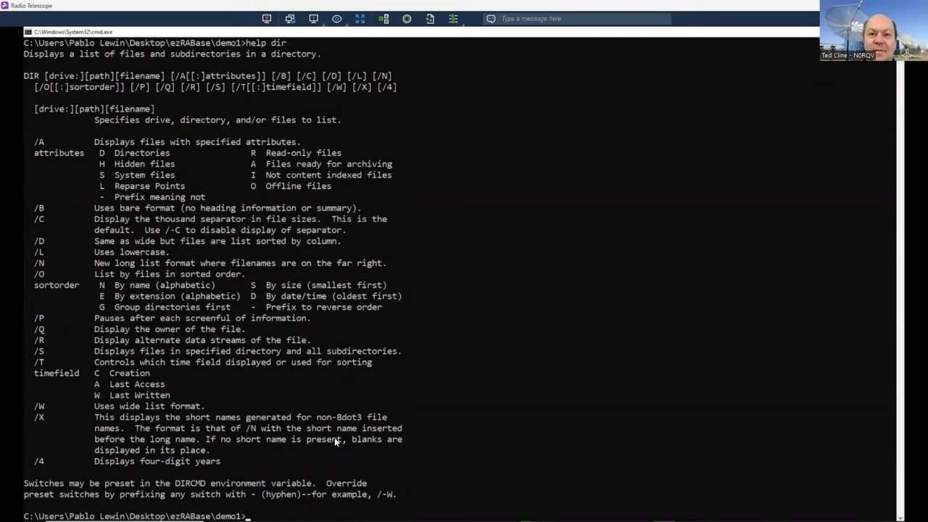
Check for an installed Python version by running py --version at the demo1 prompt.
type("pyt")
key("BackSpace")
type("--version")
key("Return")
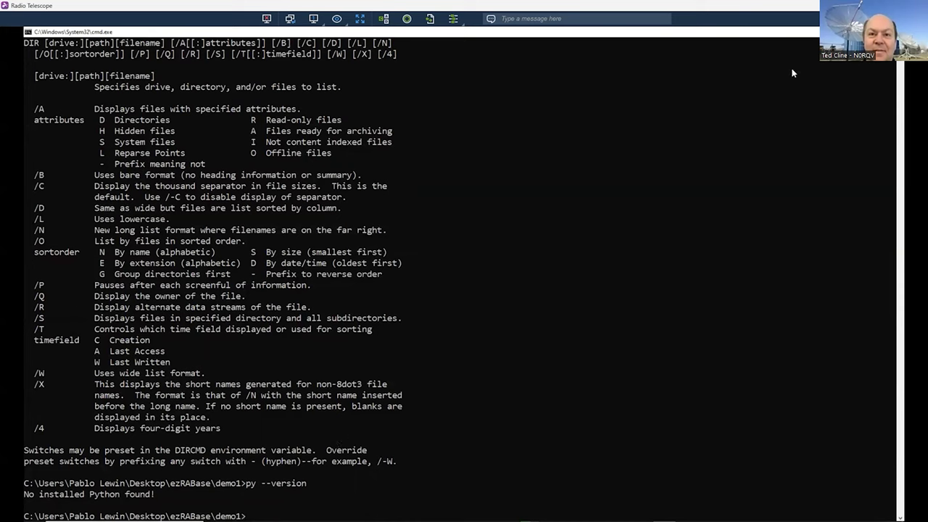
Launch the python-3.10.8-amd64 installer from the Downloads folder with python.exe added to PATH.
key("super+Down")
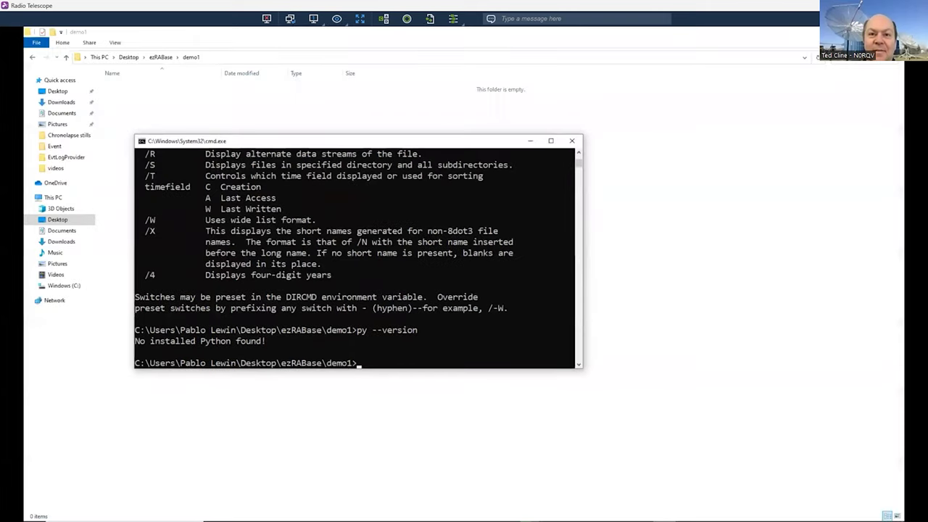
left_click(44, 106)
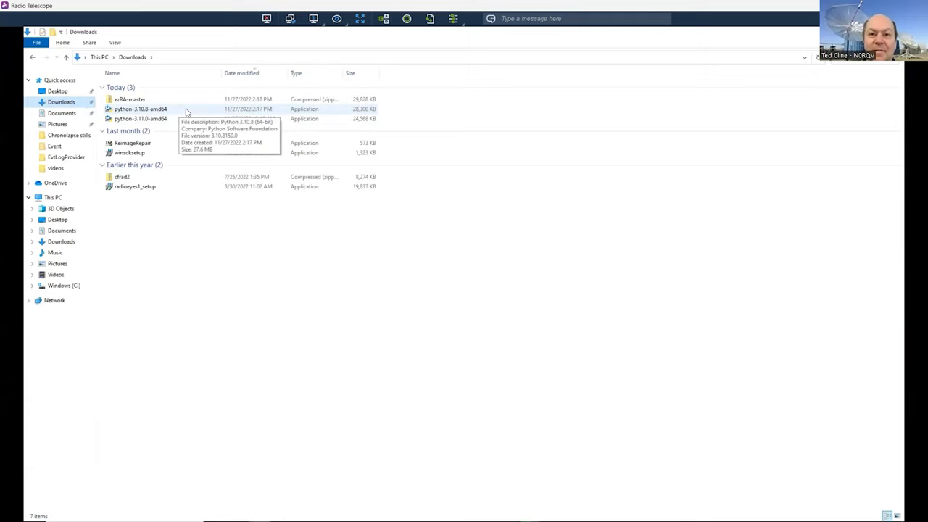
left_click(189, 112)
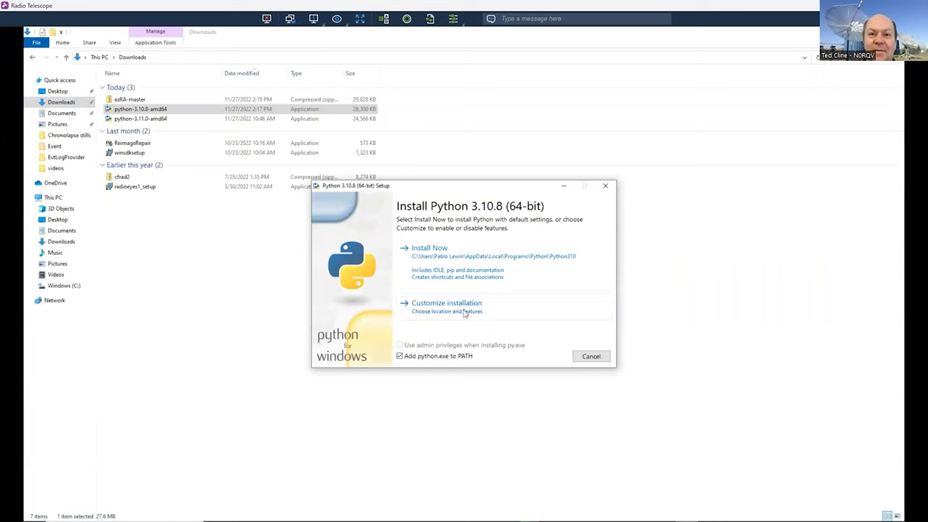
Run a customized Python 3.10.8 installation with all optional features, for all users, into C:\Program Files\Python310.
left_click(464, 313)
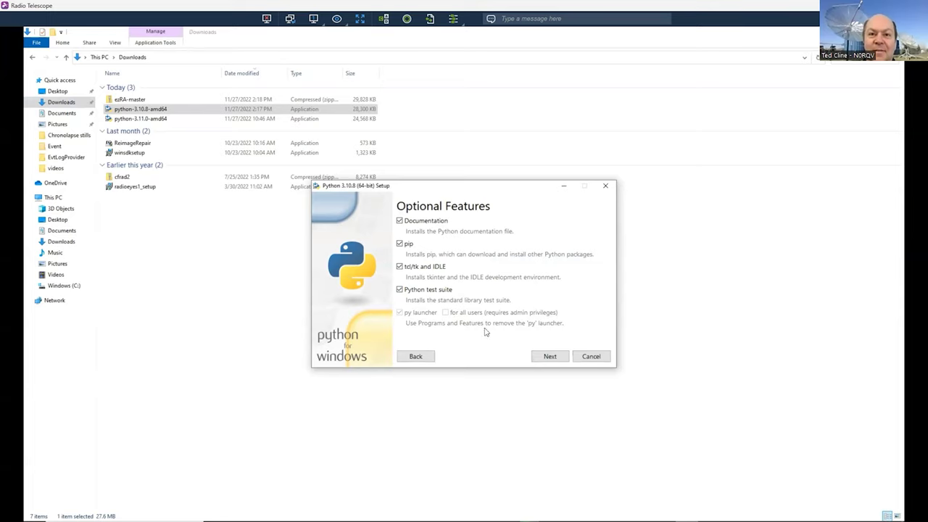
left_click(548, 356)
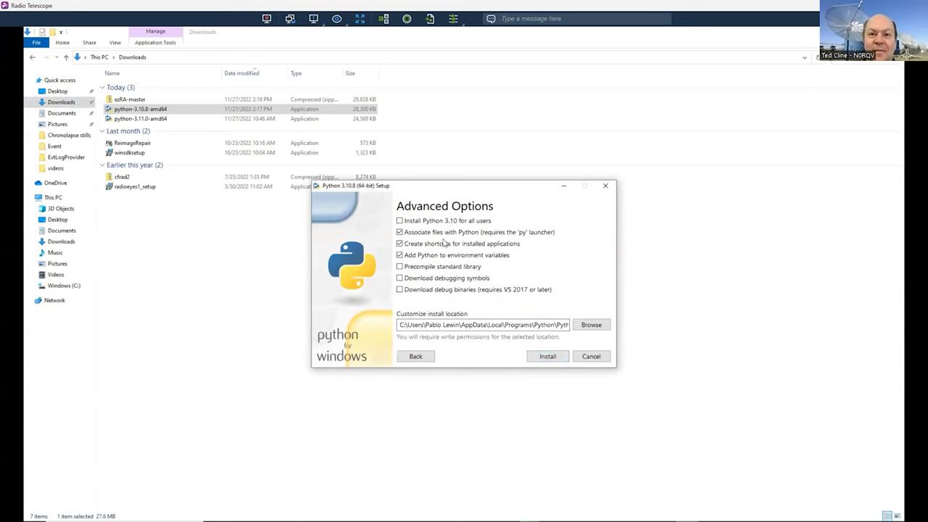
left_click(400, 221)
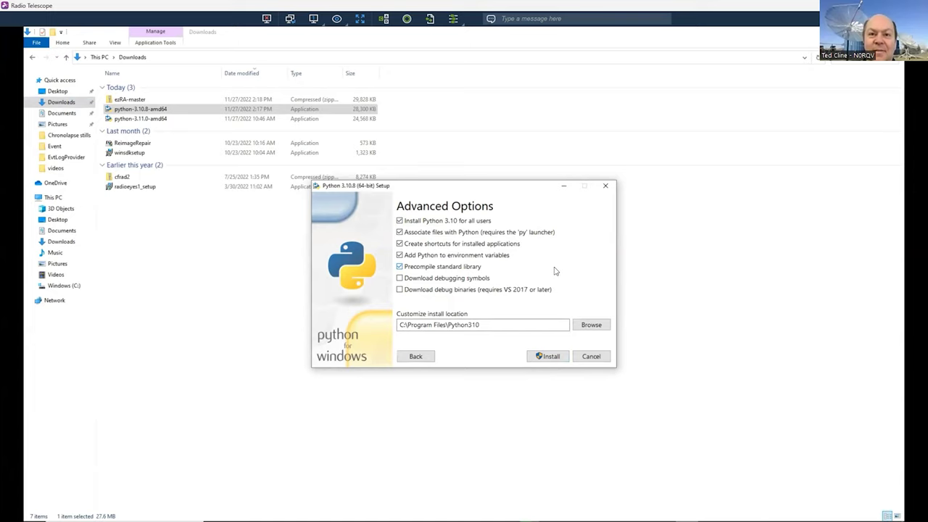
left_click(545, 360)
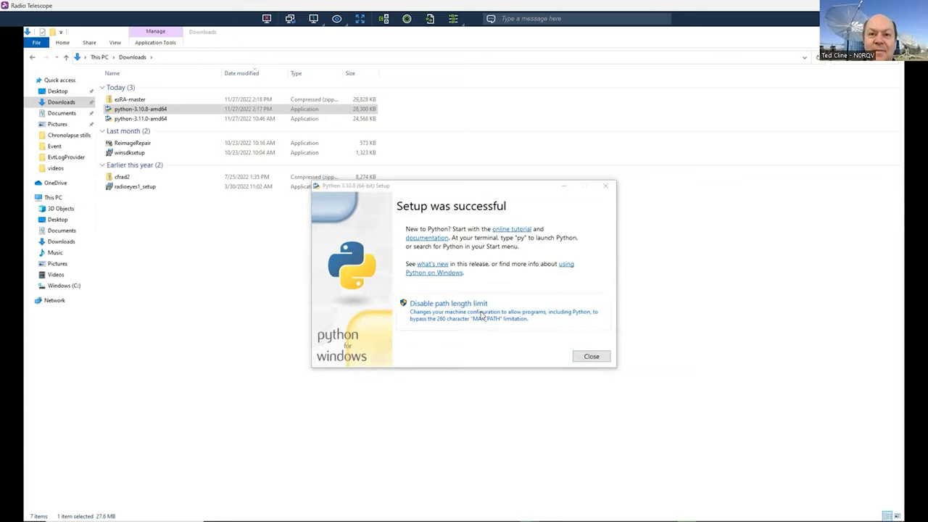
Disable the path length limit in Python setup, allow the change to the device and close the installer.
left_click(480, 316)
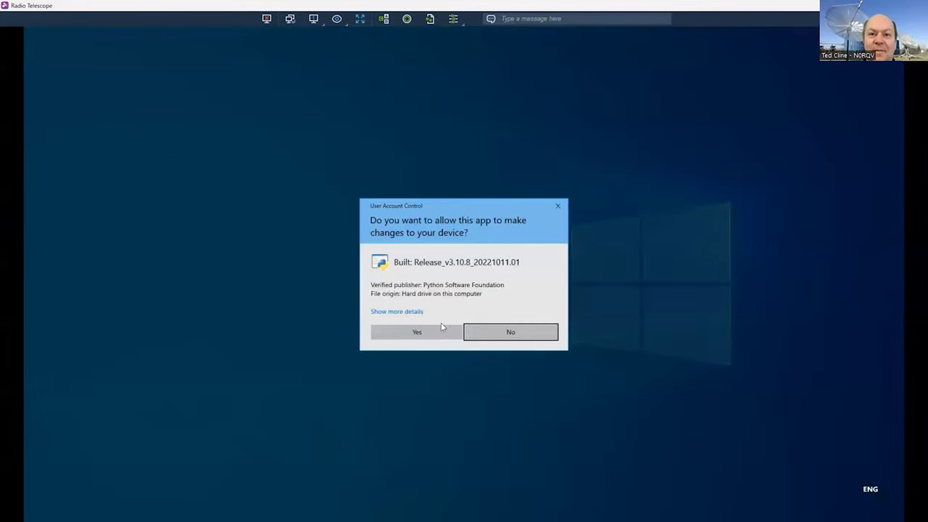
left_click(437, 334)
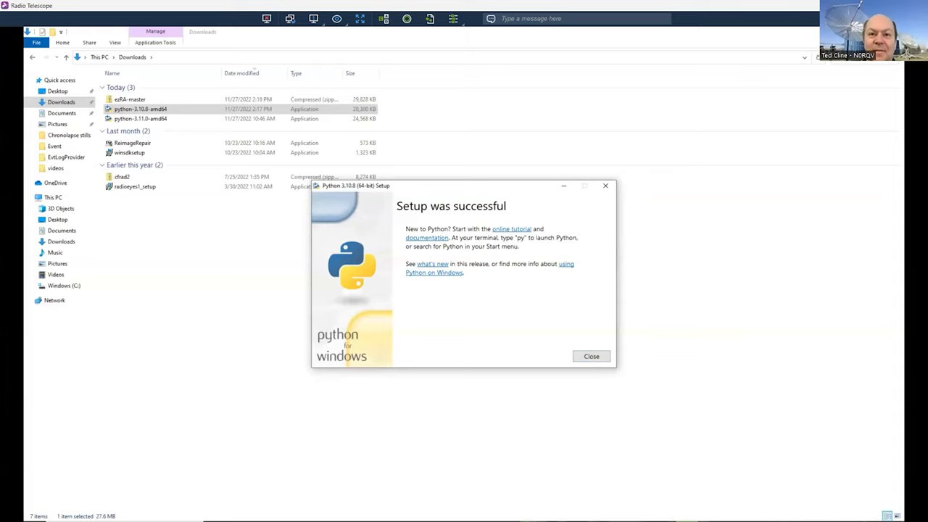
left_click(593, 356)
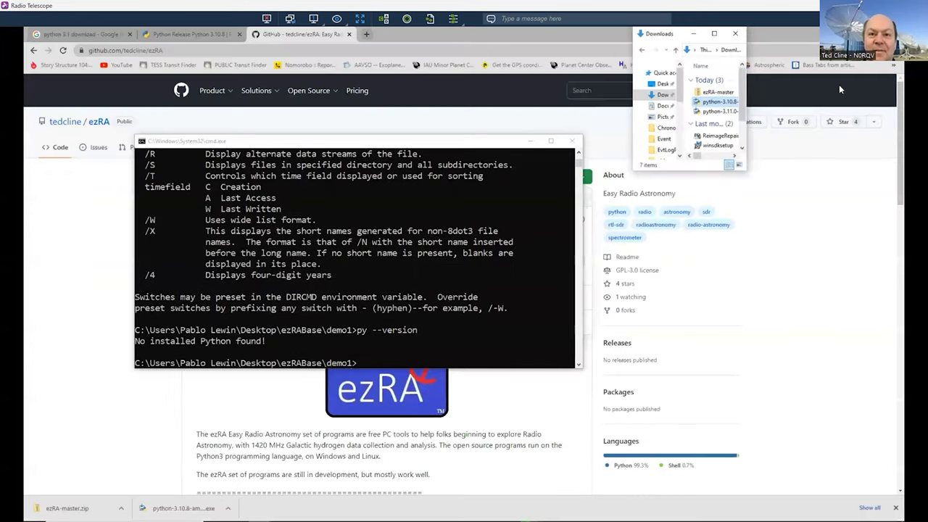
Maximize the command prompt and check the Python and pip versions with py --version and pip --version.
left_click(552, 142)
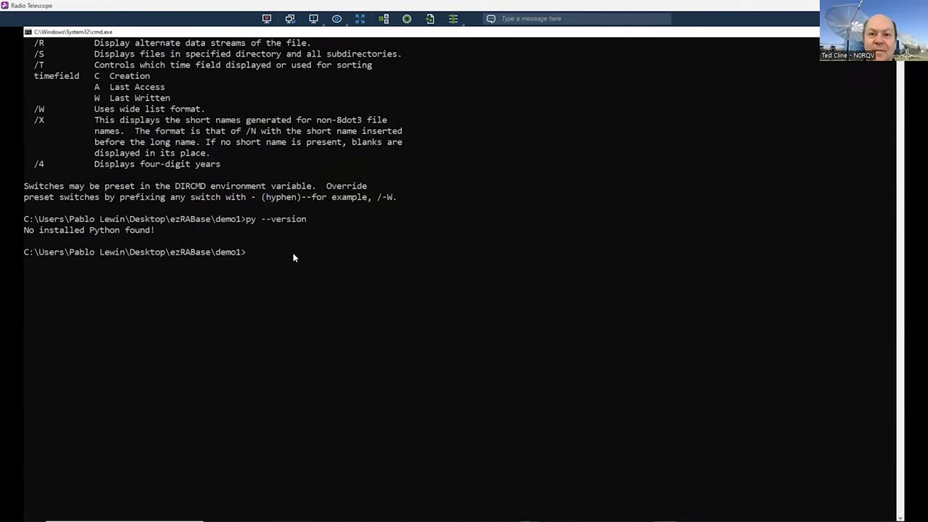
key("Up")
key("Return")
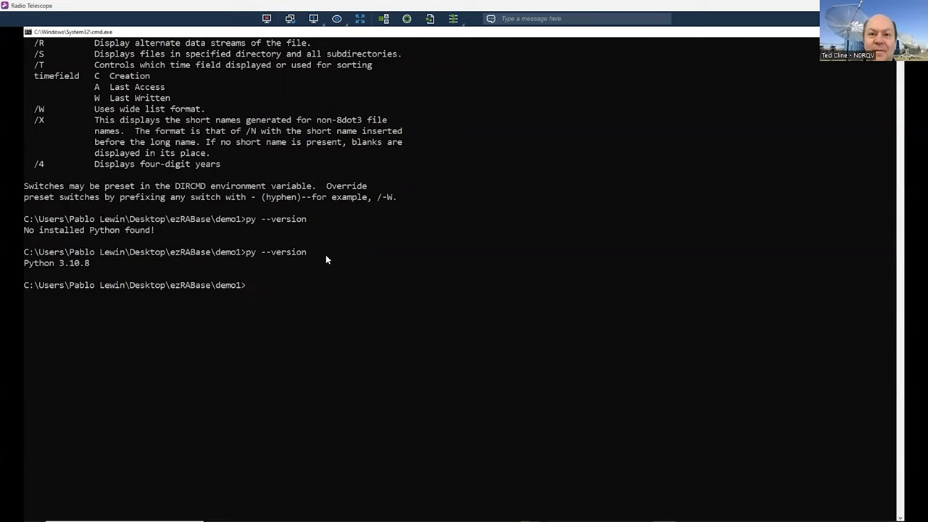
type("pip --version")
key("Return")
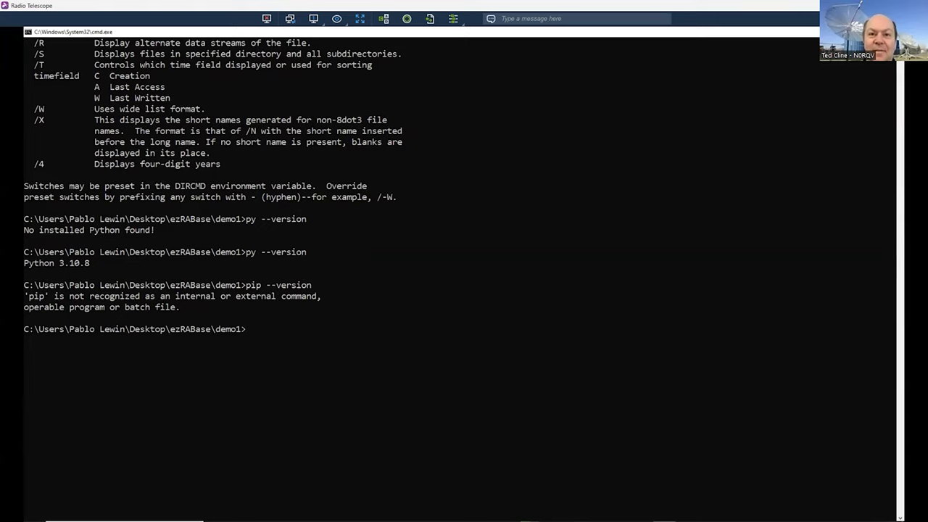
Try to run the ezCon program from the demo1 folder with py ..\ezRA\ezcon.py.
key("super+Down")
key("super+Up")
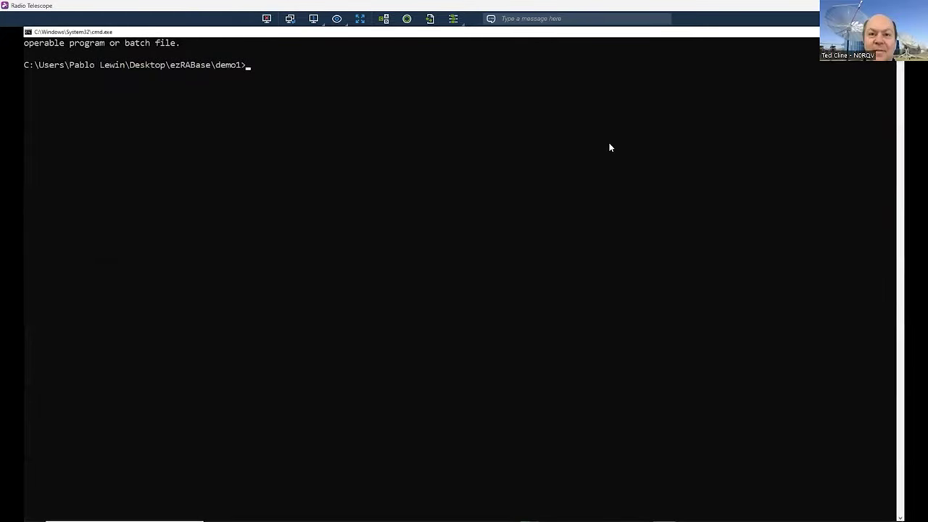
type("py")
type("..")
type("/")
key("BackSpace")
type("\\")
type("ezRA\\")
type("ezcon.")
type("py")
key("Return")
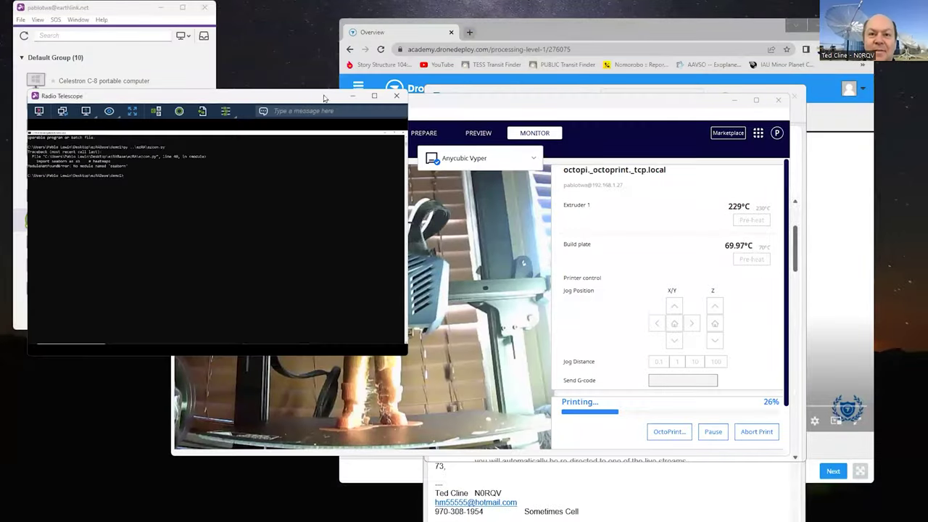
Enlarge the remote session to full screen and install the seaborn module with py -m pip install seaborn.
double_click(325, 97)
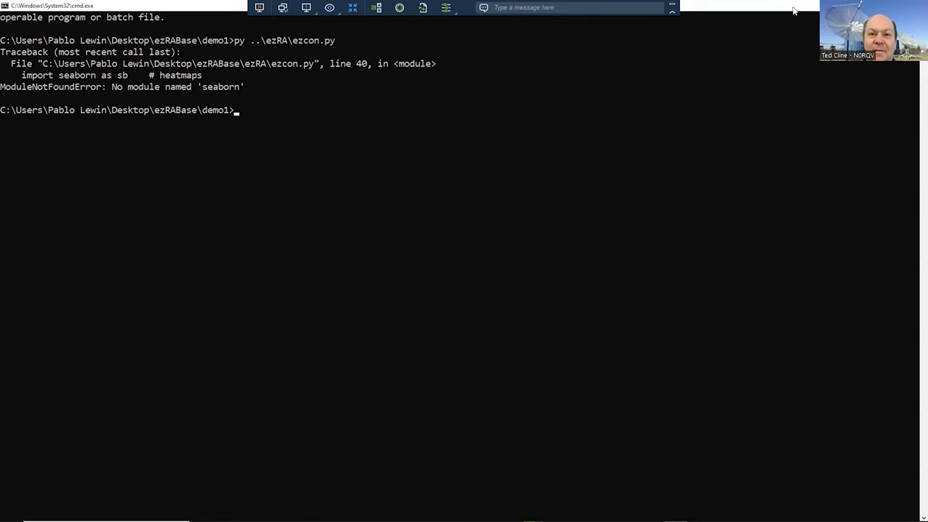
type("py -m pip install")
type("seab")
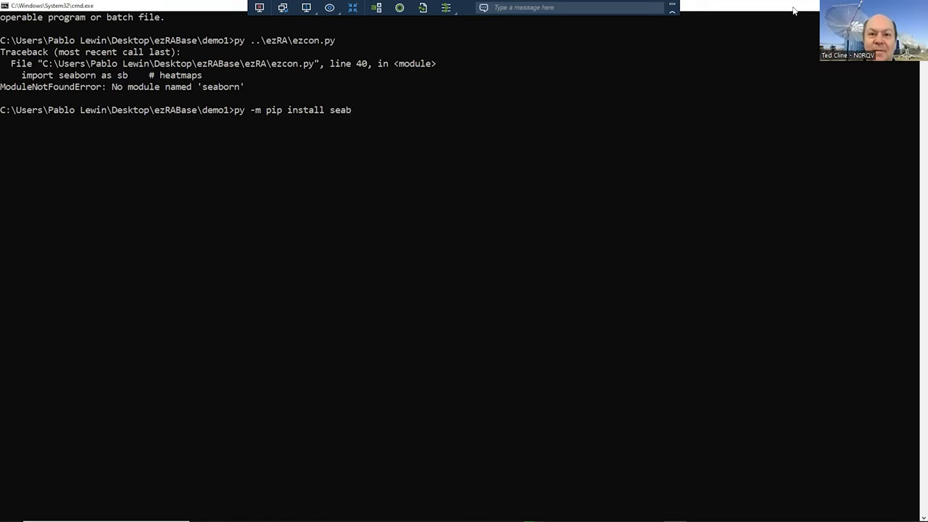
type("orn")
key("Return")
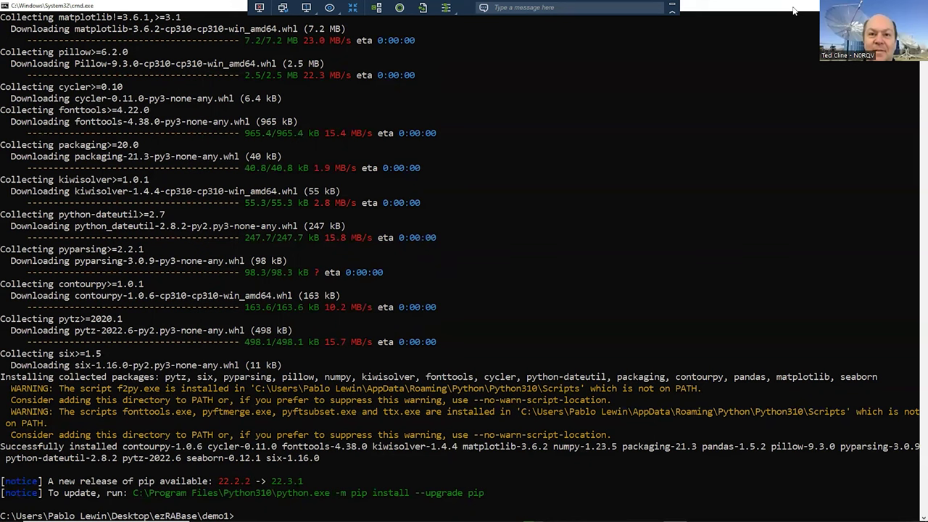
Install the astropy module by reusing the previous pip command as py -m pip install astropy.
key("Up")
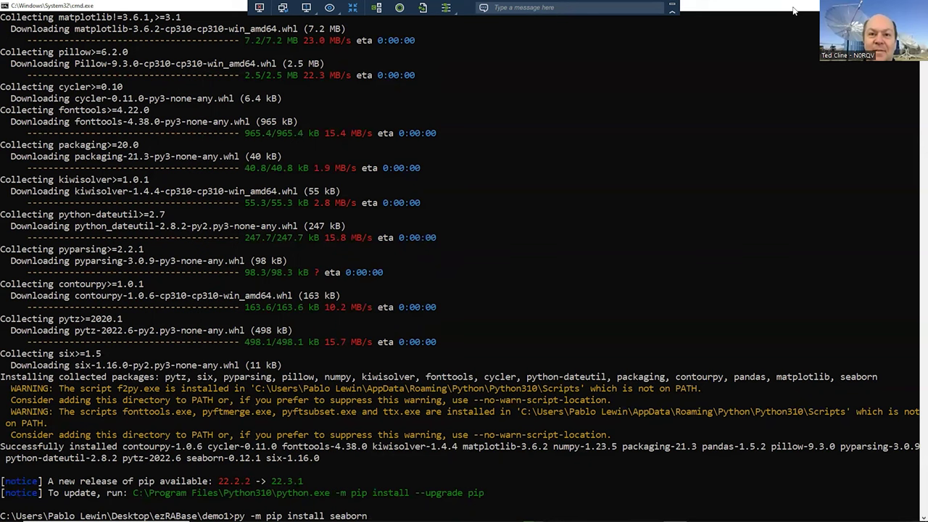
key("Up")
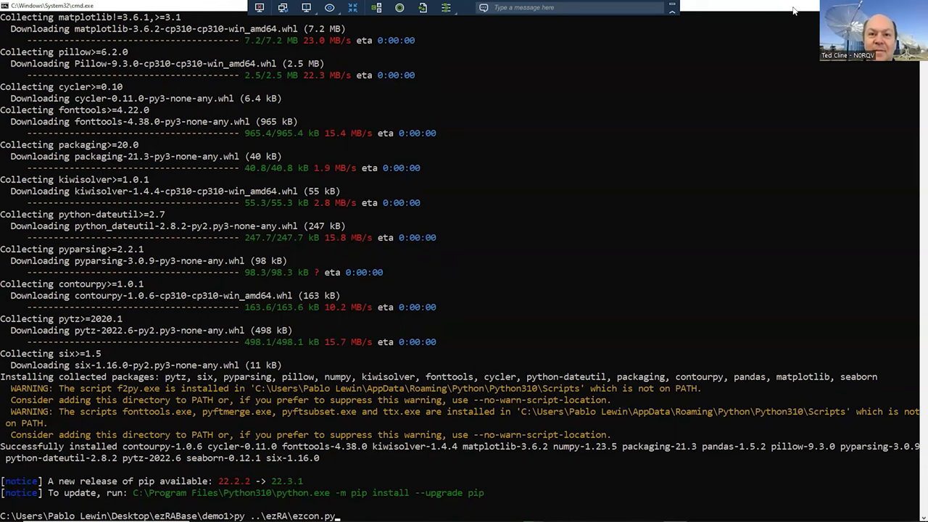
key("Up")
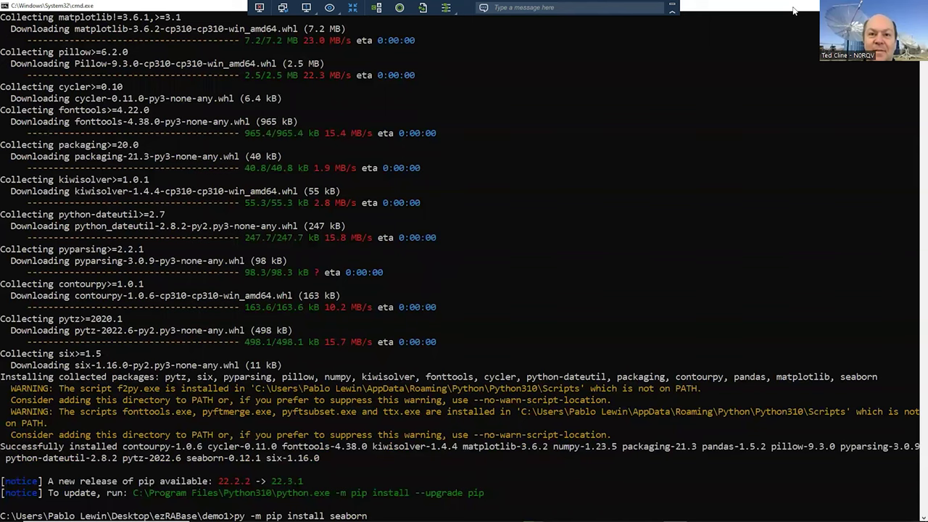
key("BackSpace")
key("BackSpace")
key("BackSpace")
key("BackSpace")
key("BackSpace")
key("BackSpace")
key("BackSpace")
type("astrpy")
key("BackSpace")
key("BackSpace")
key("BackSpace")
type("ropy")
key("Return")
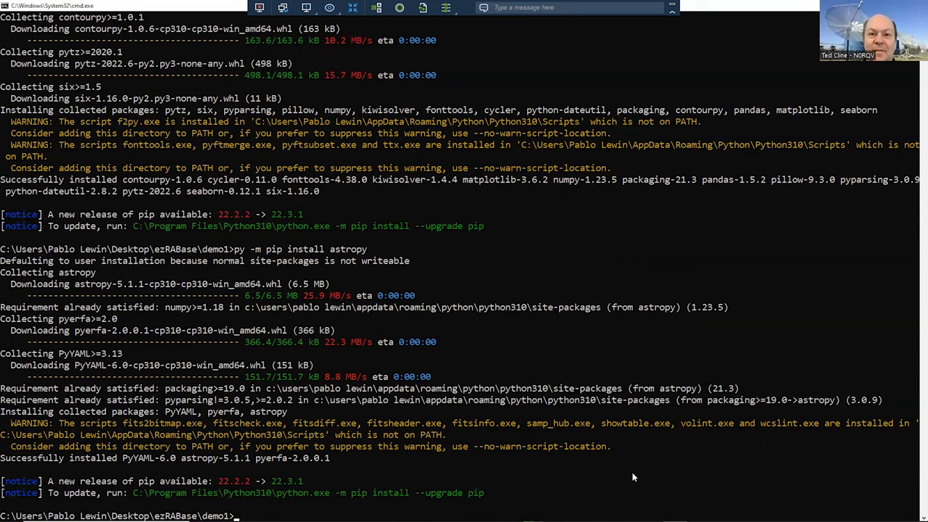
Install the scipy module by reusing the previous pip command as py -m pip install scipy.
key("Up")
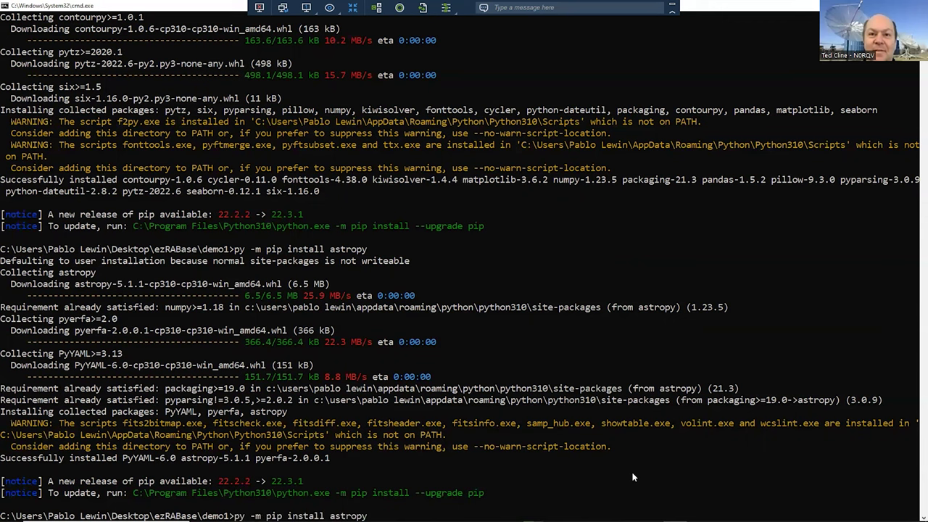
key("BackSpace")
key("BackSpace")
key("BackSpace")
key("BackSpace")
key("BackSpace")
key("BackSpace")
type("science")
key("BackSpace")
key("BackSpace")
key("BackSpace")
key("BackSpace")
type("py")
key("Return")
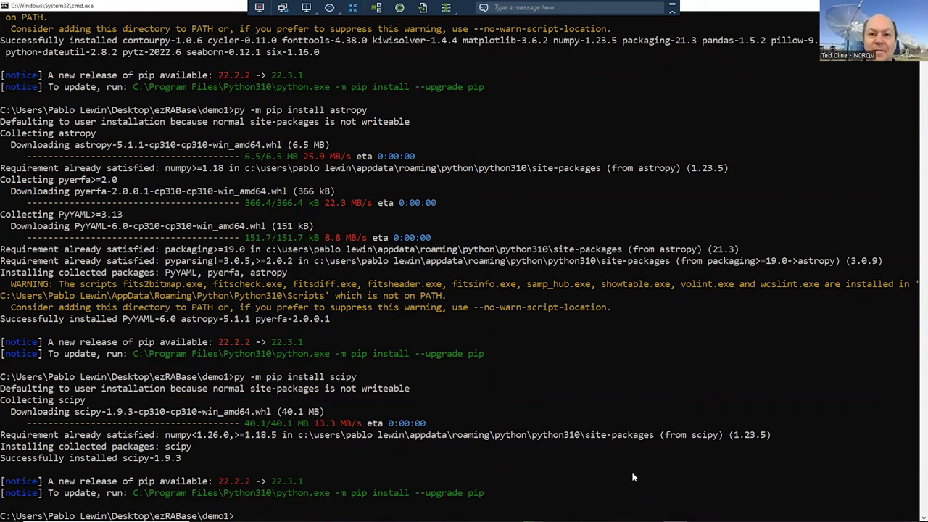
Recall the earlier command py ..\ezRA\ezcon.py and run it again to print the ezCon program's usage information.
key("Up")
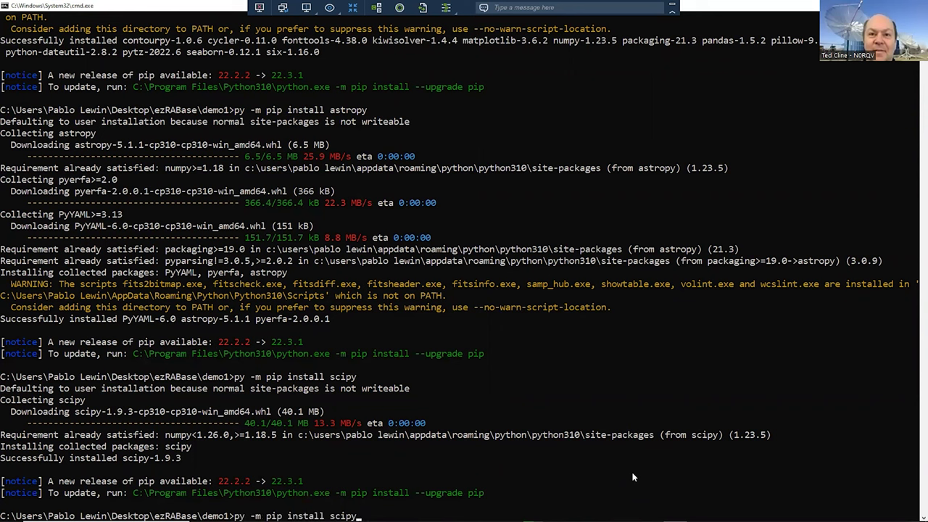
key("Up")
key("Up")
key("Up")
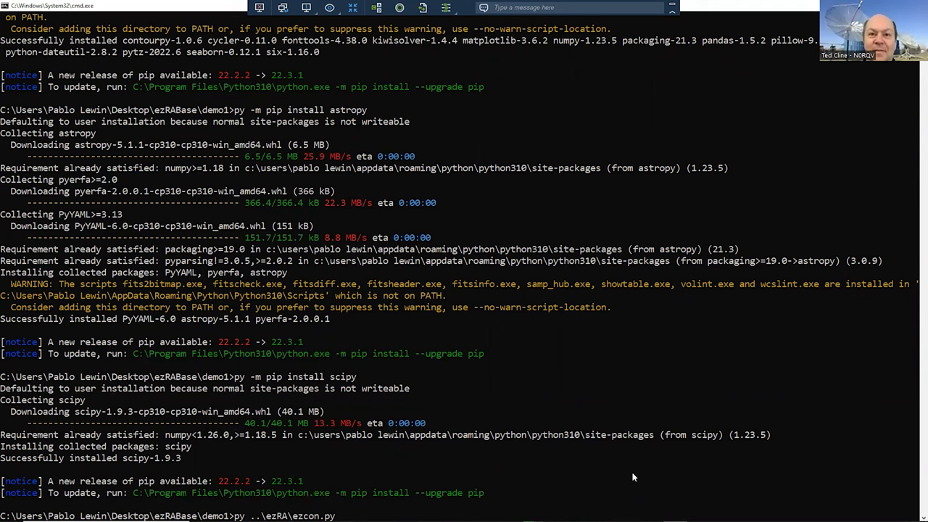
key("Return")
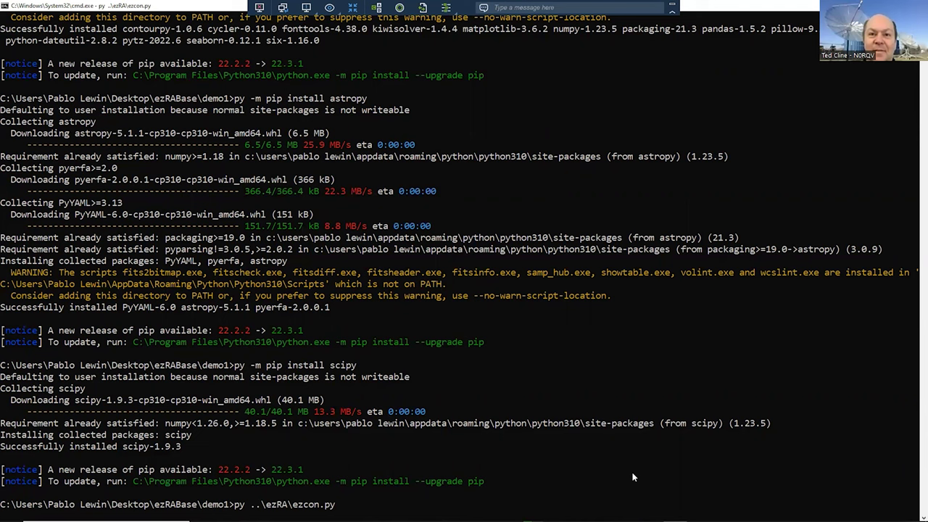
key("Return")
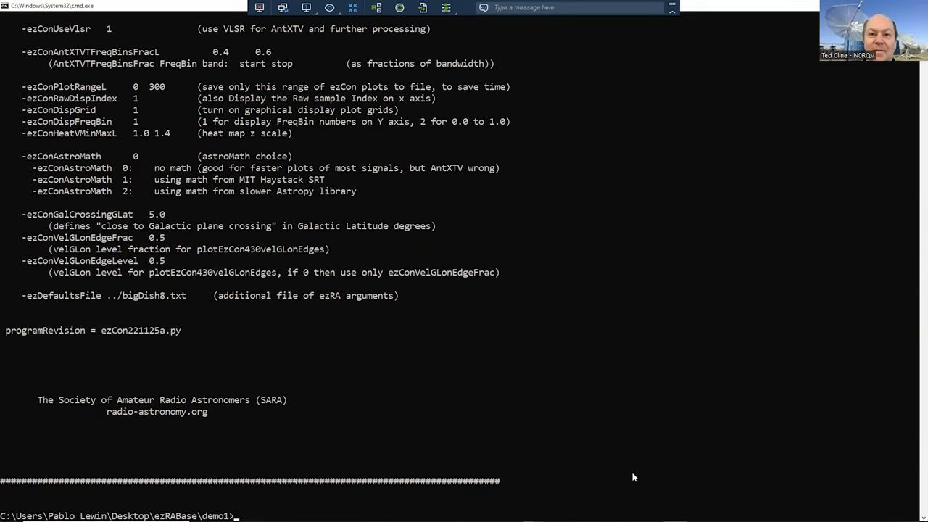
Change the recalled ezCon command to py ..\ezRA\ezplot.py and run it to print the ezPlot usage information.
key("Up")
key("BackSpace")
key("BackSpace")
key("BackSpace")
key("BackSpace")
key("BackSpace")
key("BackSpace")
type("plot.py")
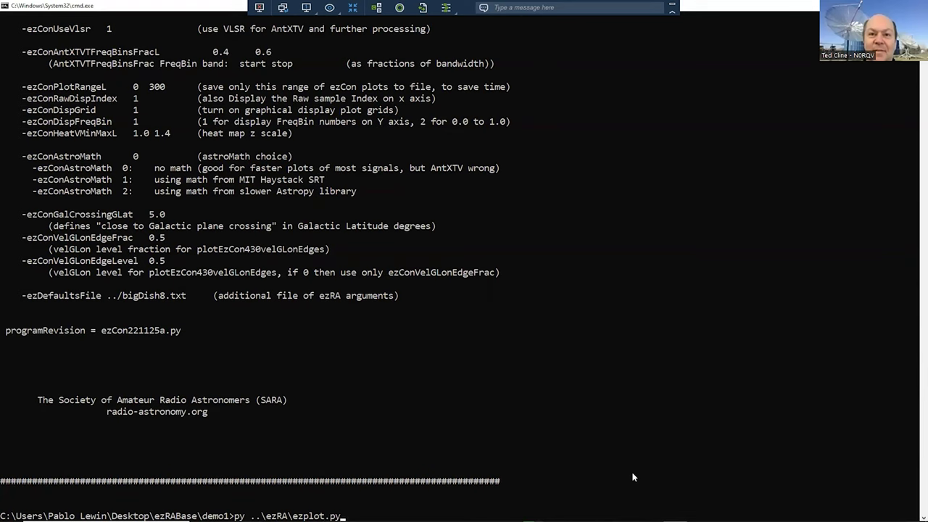
key("Return")
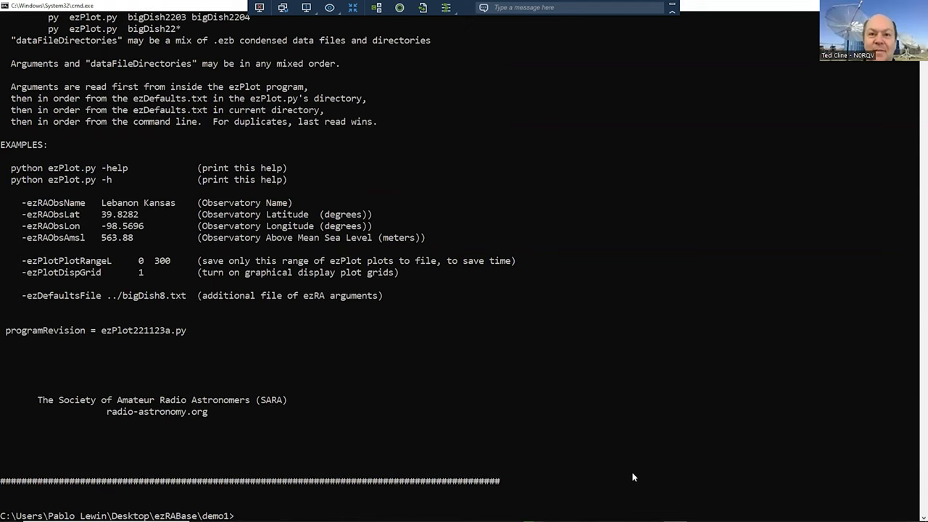
Recall the ezPlot command, change it to py ..\ezRA\ezsky.py, and run it to print the ezSky usage information.
type("py ..\\ezRA\\ezcon.py")
key("Up")
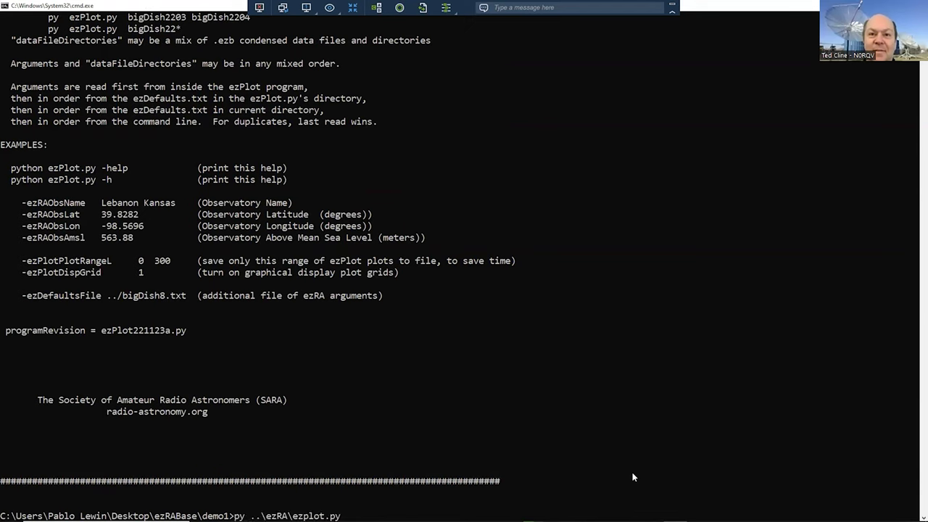
scroll(659, 352, "up", 10)
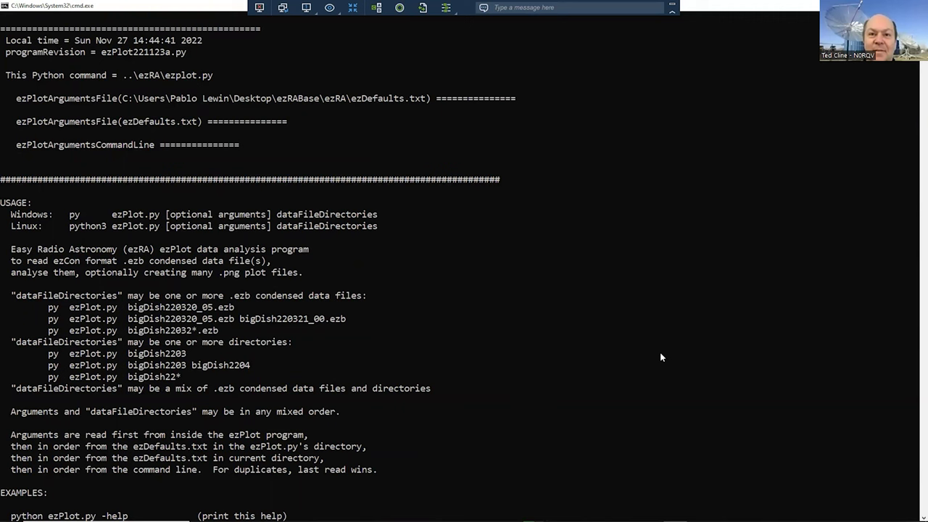
scroll(660, 356, "down", 2)
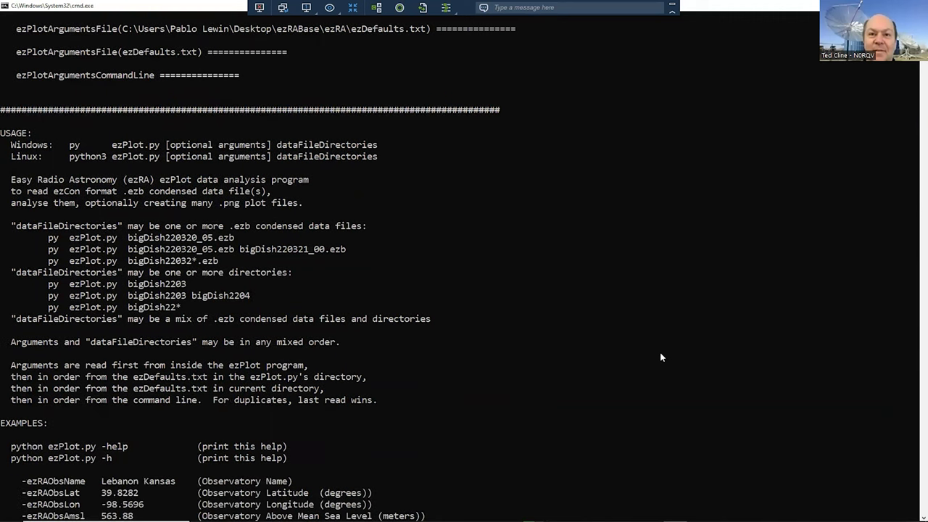
scroll(660, 357, "down", 4)
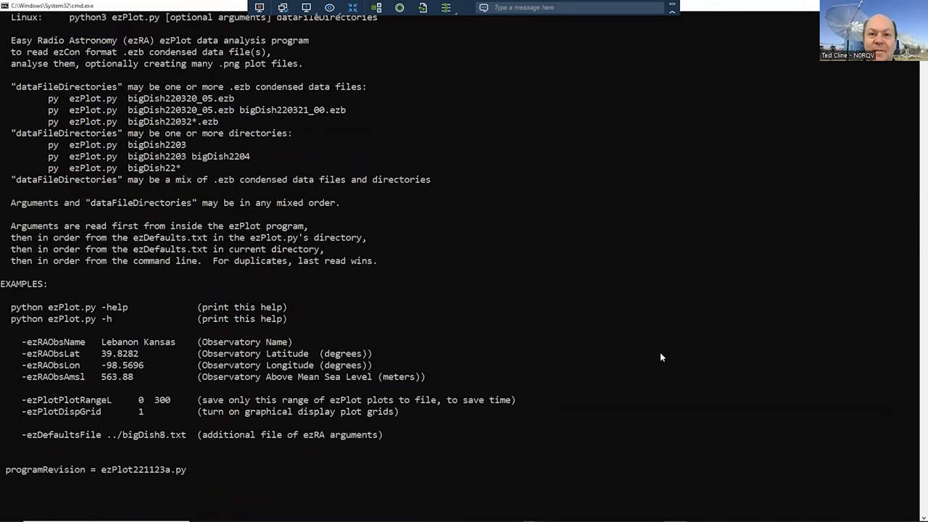
scroll(661, 357, "down", 1)
scroll(661, 357, "down", 3)
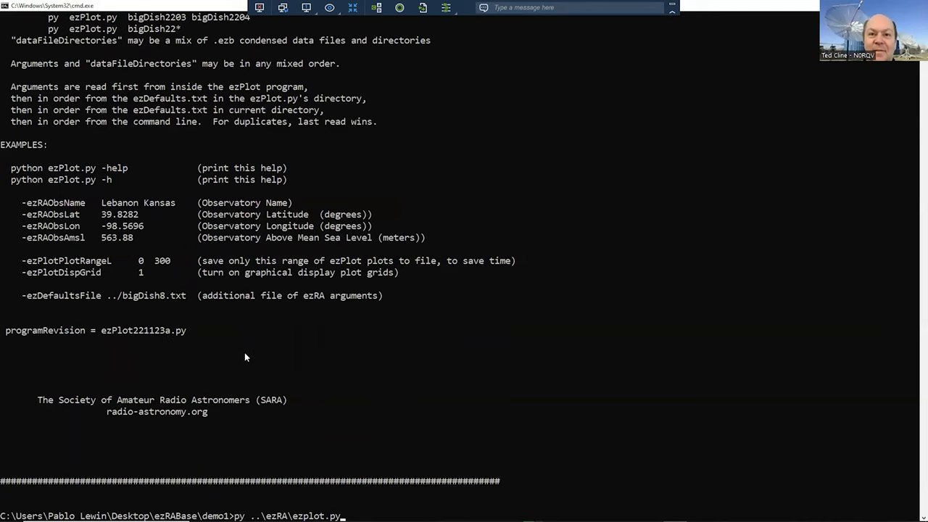
key("Return")
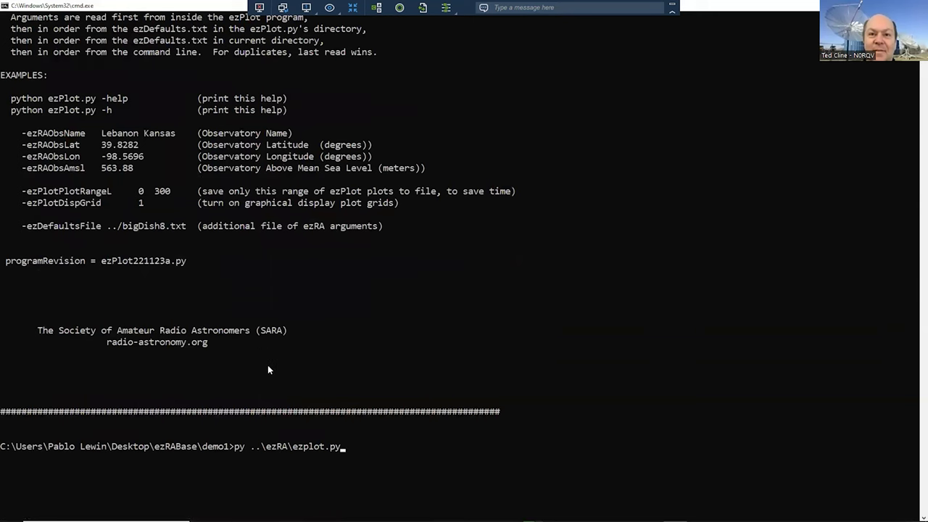
scroll(268, 370, "up", 2)
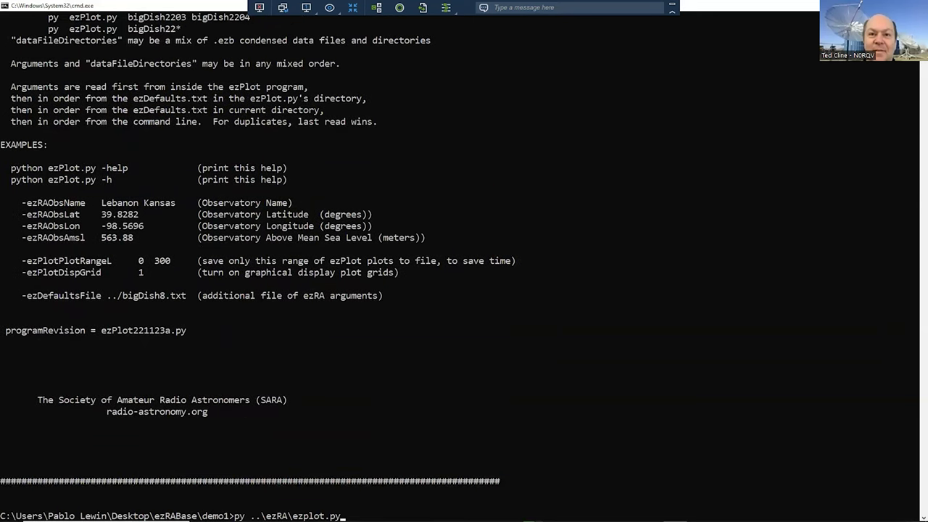
left_click(344, 515)
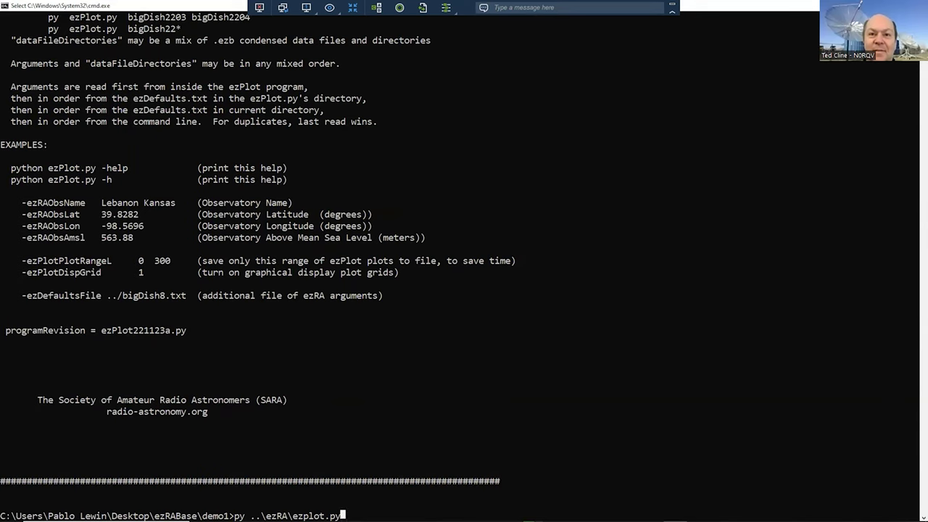
key("BackSpace")
key("BackSpace")
key("BackSpace")
key("BackSpace")
key("BackSpace")
key("BackSpace")
key("BackSpace")
key("BackSpace")
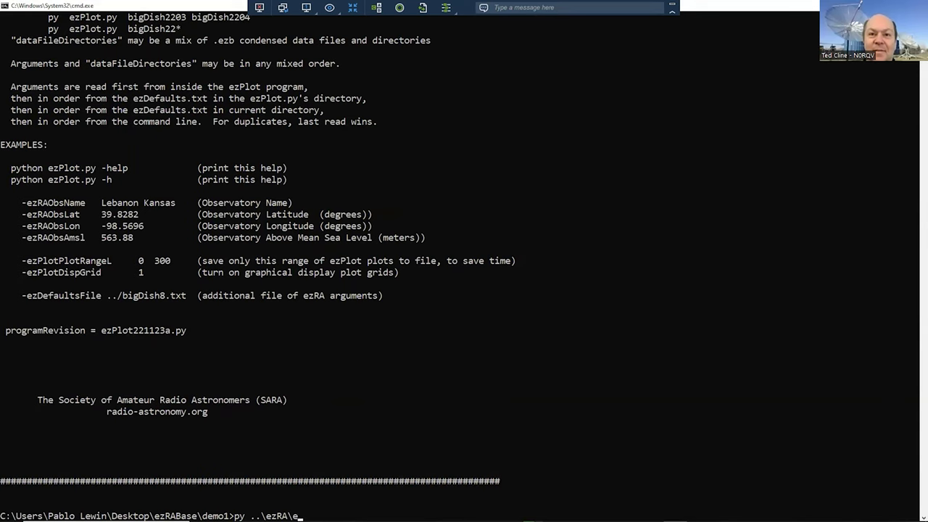
type("zsky.py")
key("Return")
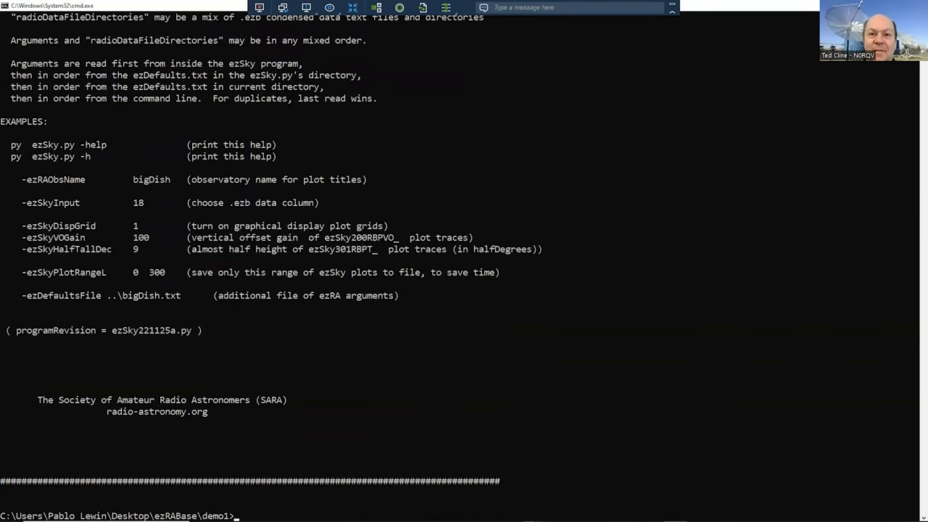
Examine the ezSky run's startup messages and usage text, along with the preceding ezPlot output.
scroll(497, 365, "up", 4)
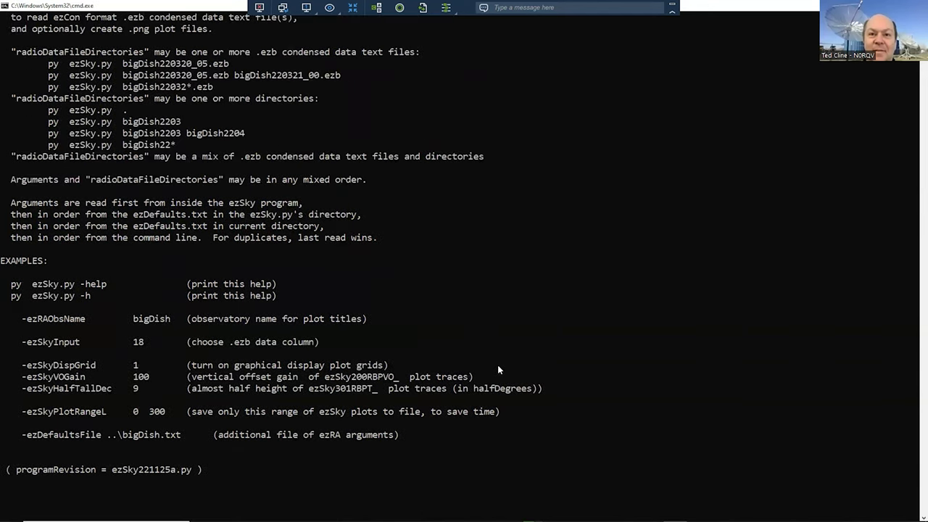
scroll(498, 369, "up", 4)
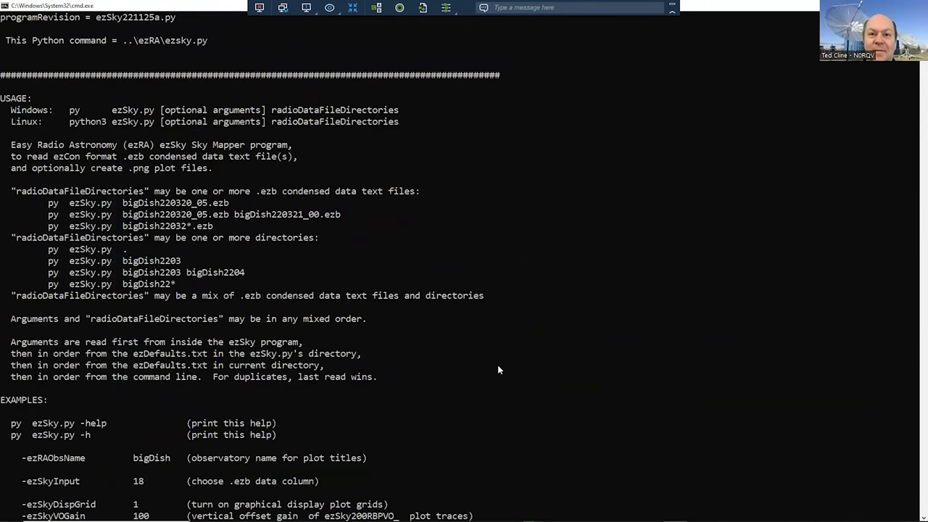
scroll(497, 369, "up", 2)
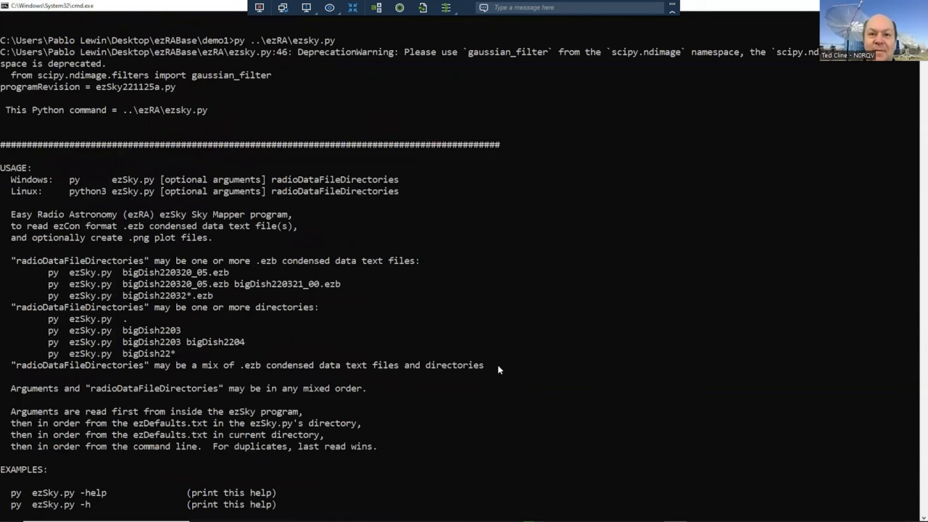
scroll(497, 369, "up", 2)
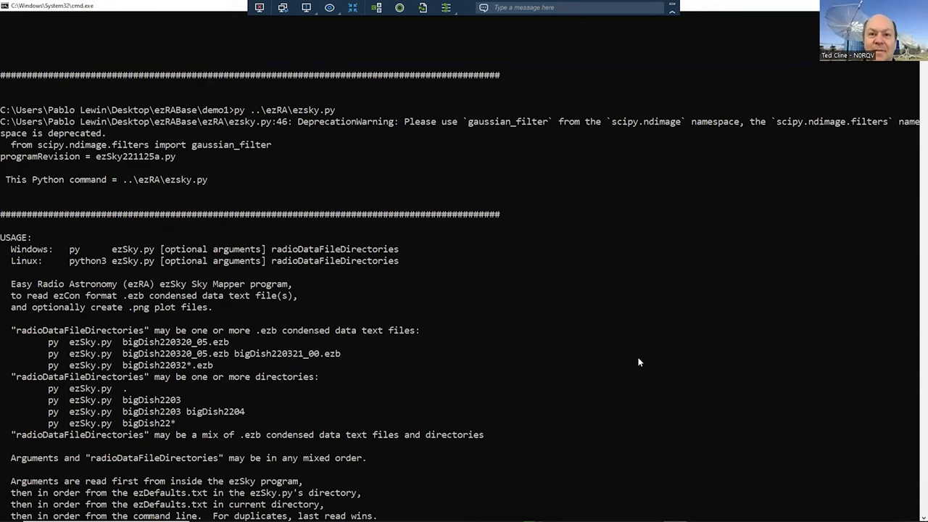
scroll(639, 361, "up", 2)
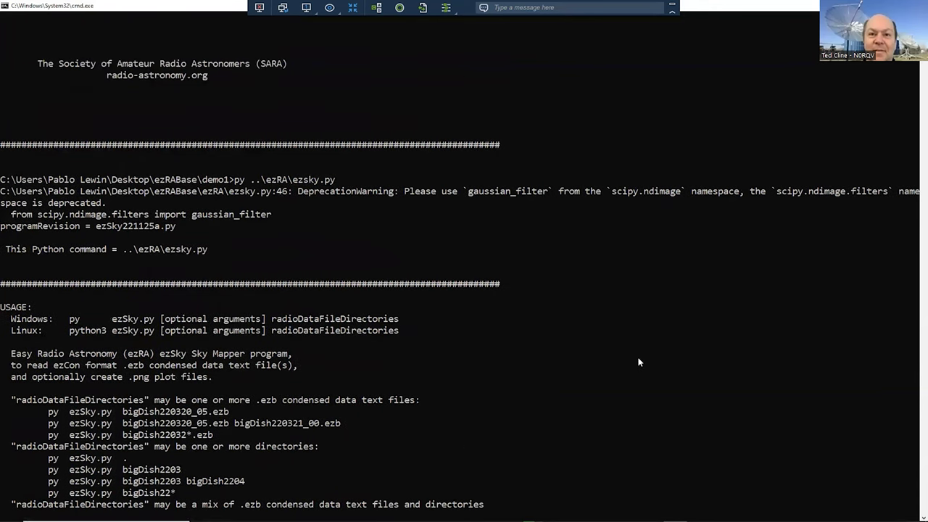
scroll(638, 362, "up", 2)
scroll(638, 361, "up", 2)
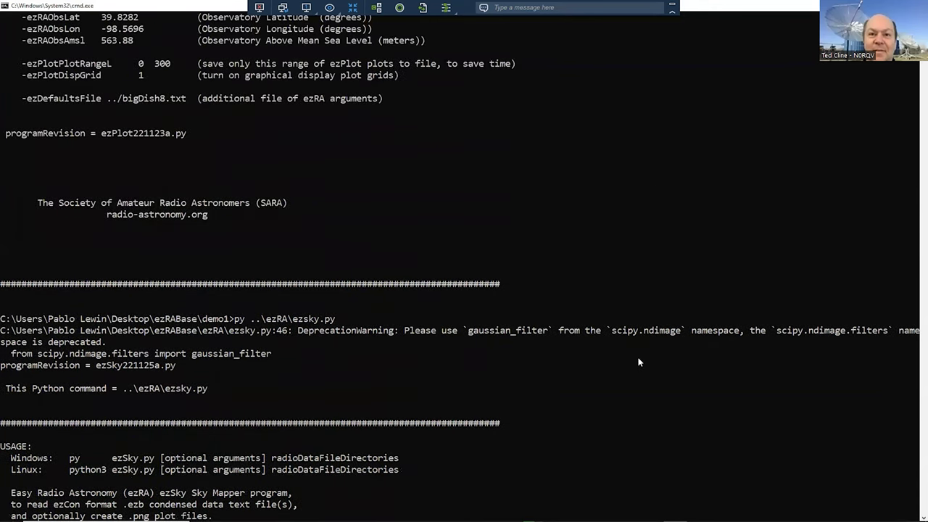
scroll(639, 361, "up", 2)
scroll(639, 362, "up", 2)
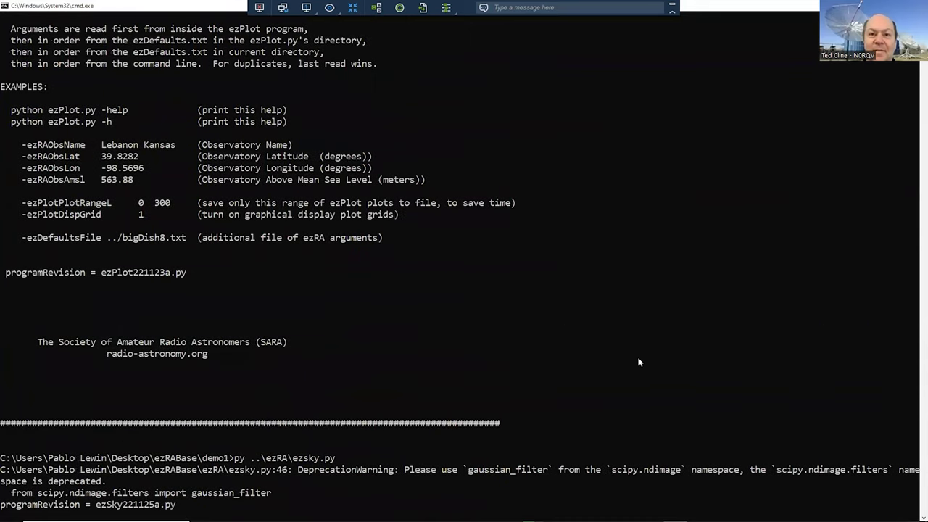
scroll(638, 362, "up", 2)
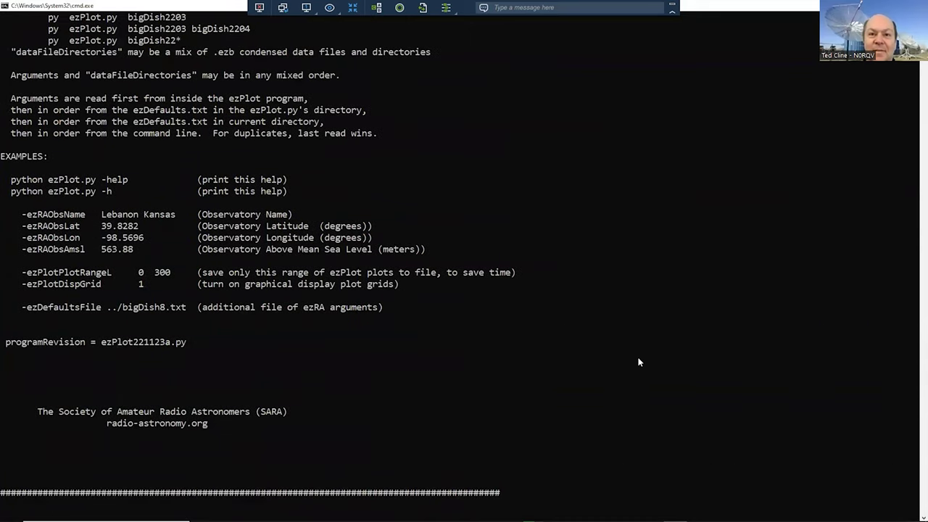
scroll(638, 361, "up", 6)
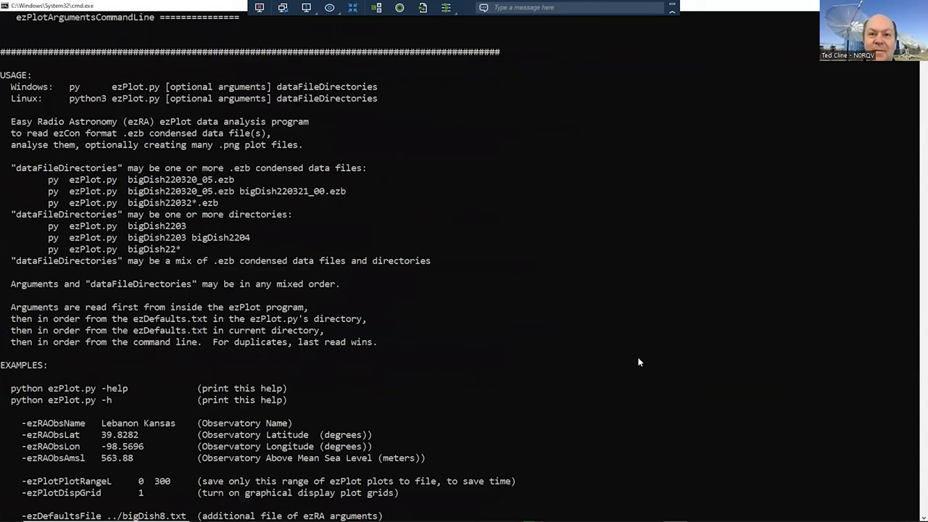
scroll(638, 361, "down", 18)
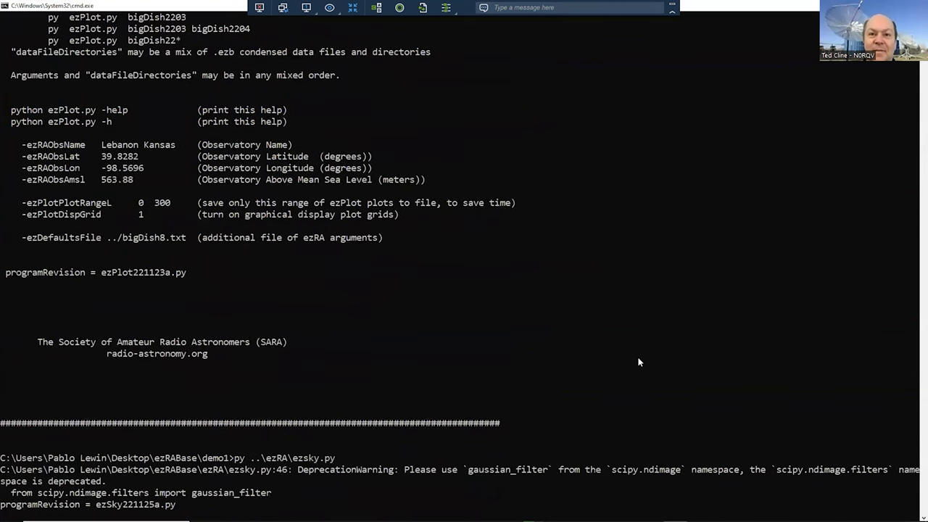
scroll(638, 362, "down", 20)
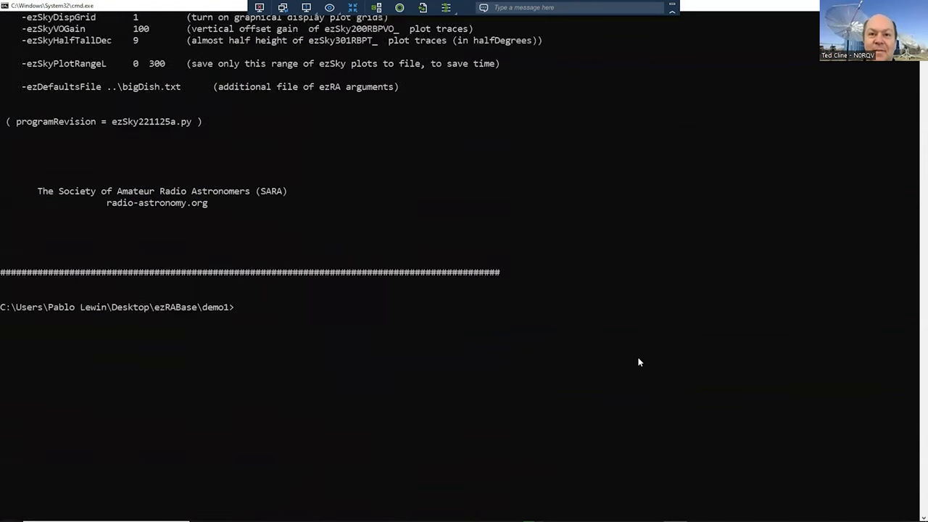
scroll(638, 361, "up", 2)
scroll(639, 361, "up", 2)
Change the recalled ezSky command to py ..\ezRA\ezgal.py and run it to print the ezGal usage information.
left_click(237, 312)
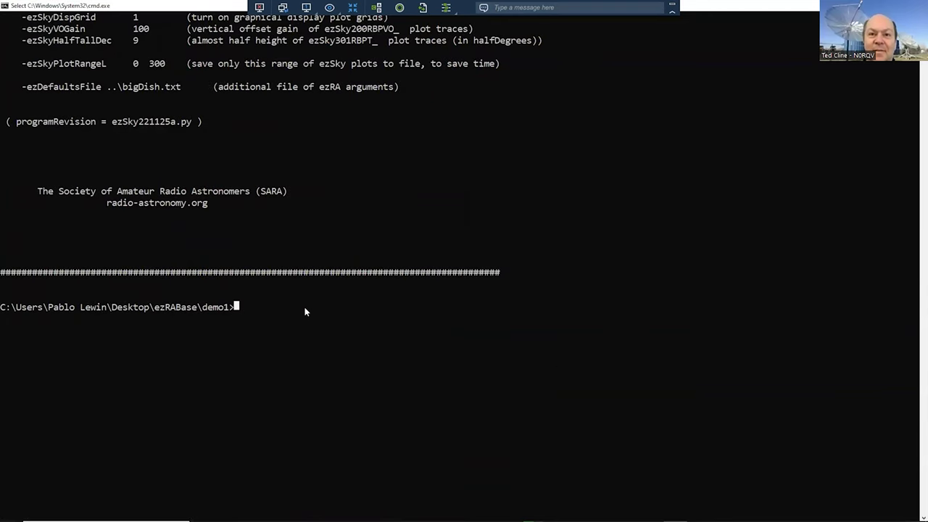
key("Up")
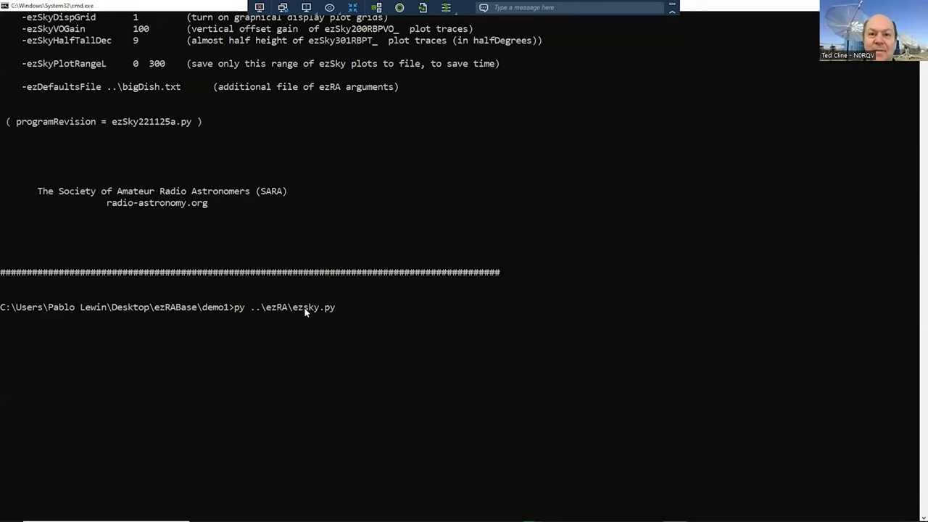
key("BackSpace")
key("BackSpace")
key("BackSpace")
key("BackSpace")
key("BackSpace")
key("BackSpace")
type("gal.py")
key("Return")
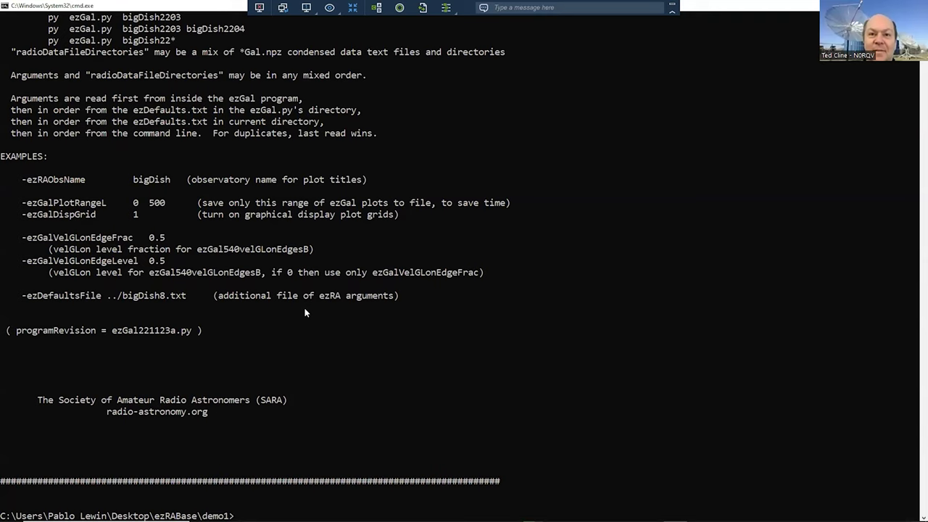
Install the pyrtlsdr module by reusing the earlier scipy pip command as py -m pip install pyrtlsdr.
key("Up")
key("Up")
key("Up")
key("Up")
key("Up")
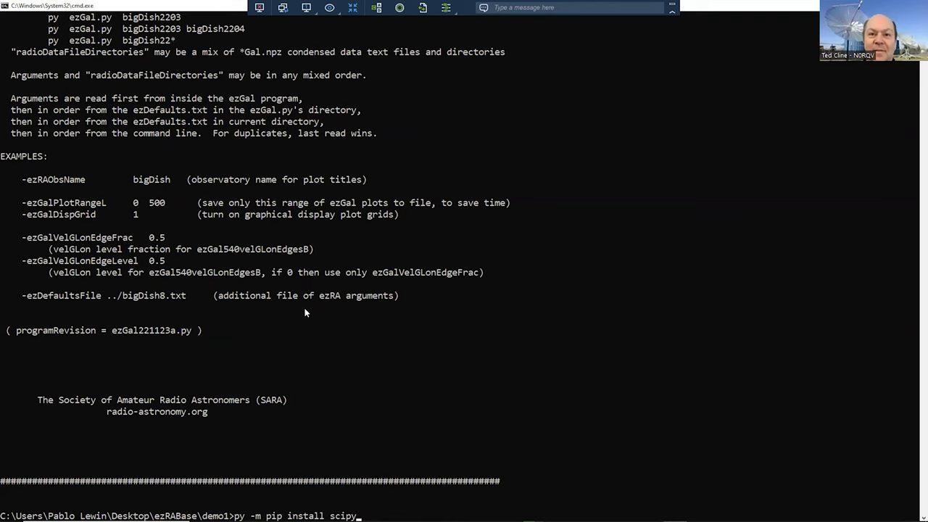
key("BackSpace")
key("BackSpace")
key("BackSpace")
key("BackSpace")
key("BackSpace")
type("py")
key("BackSpace")
key("BackSpace")
type("rtlsdr")
key("Return")
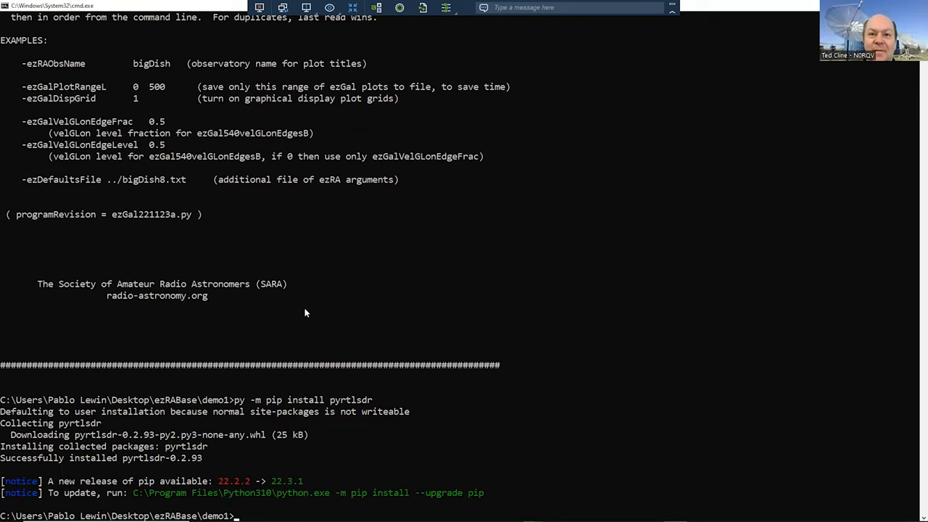
key("Up")
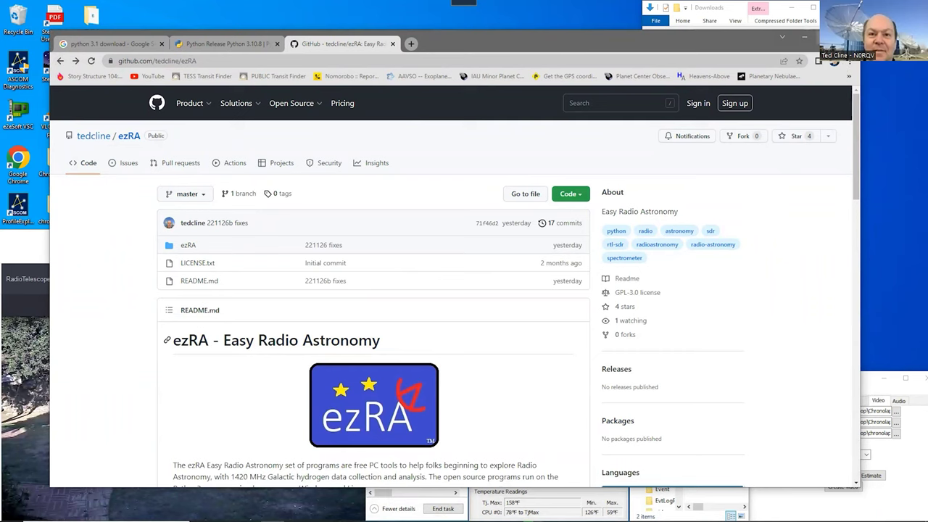
left_click(826, 36)
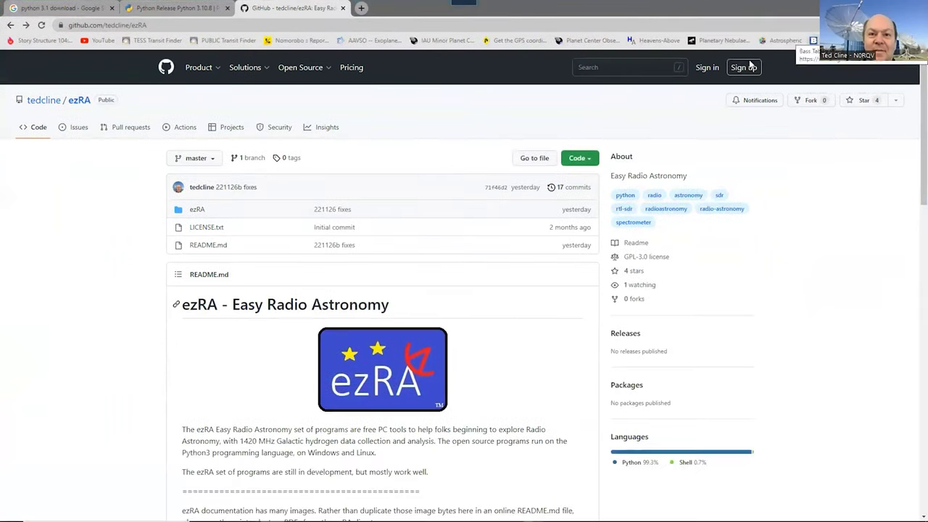
left_click(151, 27)
left_click(153, 27)
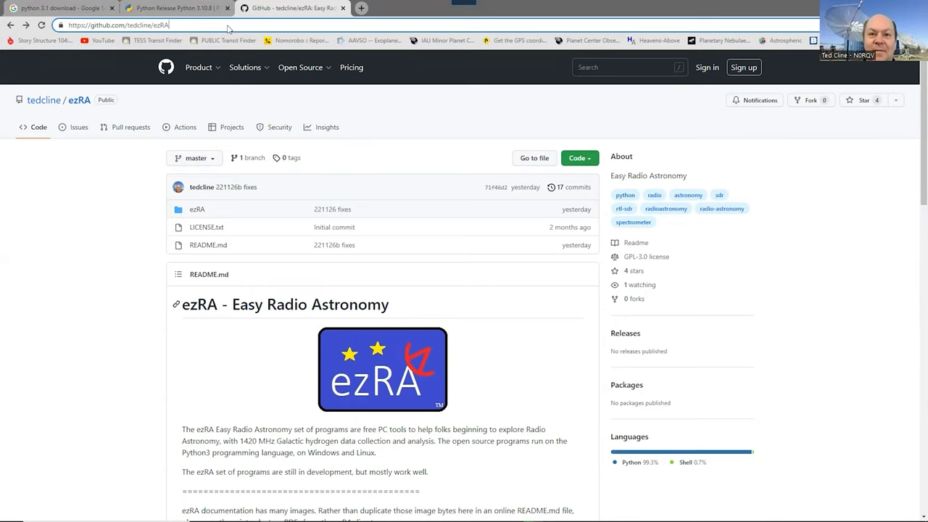
key("BackSpace")
key("BackSpace")
key("BackSpace")
key("BackSpace")
key("BackSpace")
key("BackSpace")
key("BackSpace")
key("BackSpace")
key("BackSpace")
key("BackSpace")
key("BackSpace")
key("BackSpace")
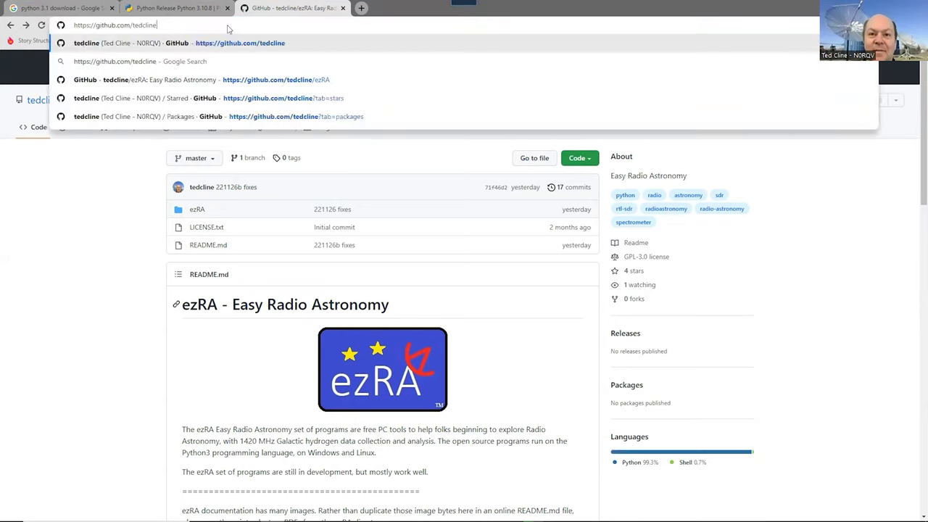
key("BackSpace")
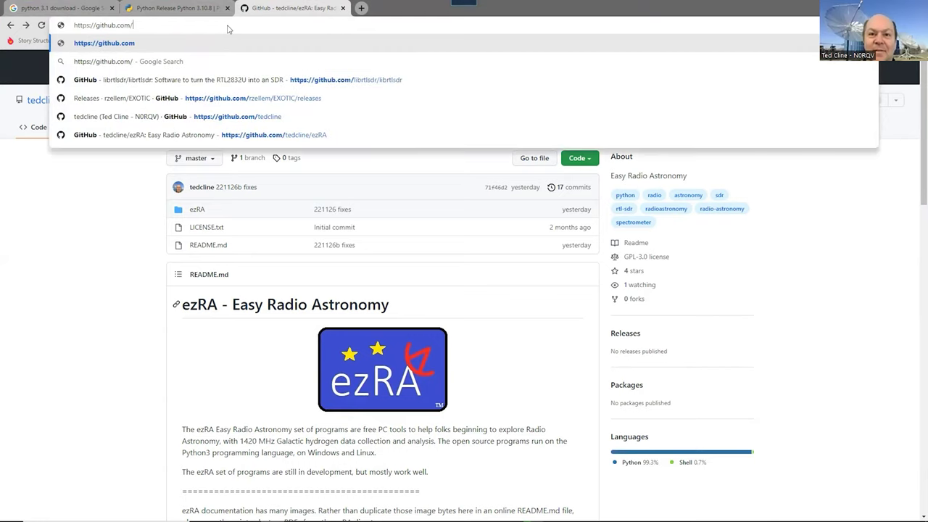
type("lib")
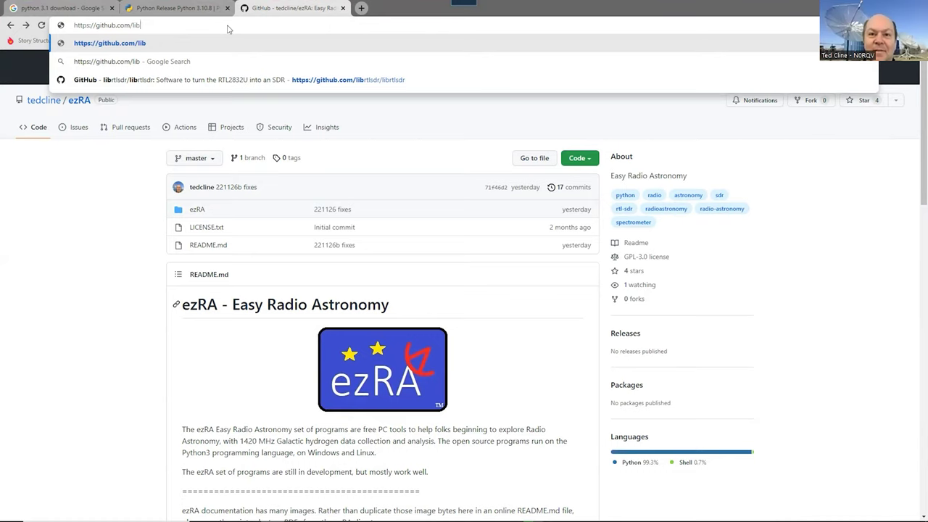
type("rtlsd")
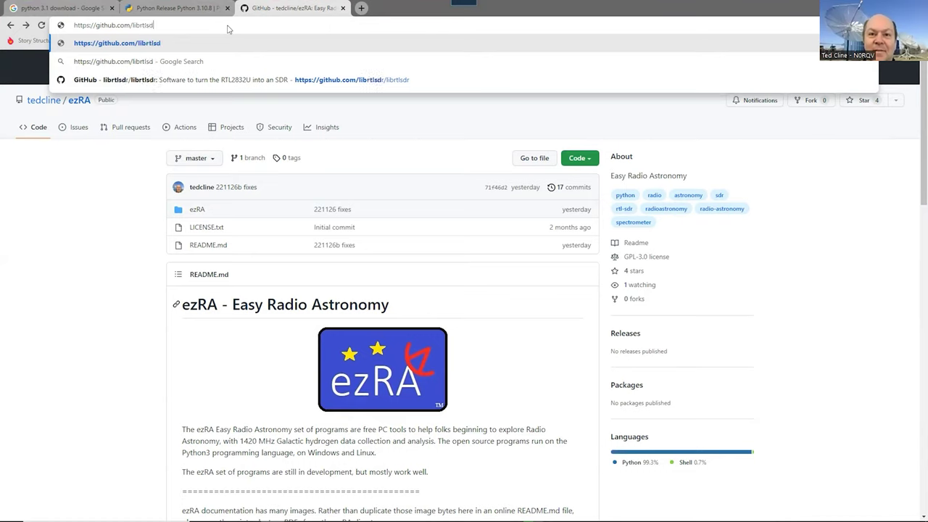
type("r")
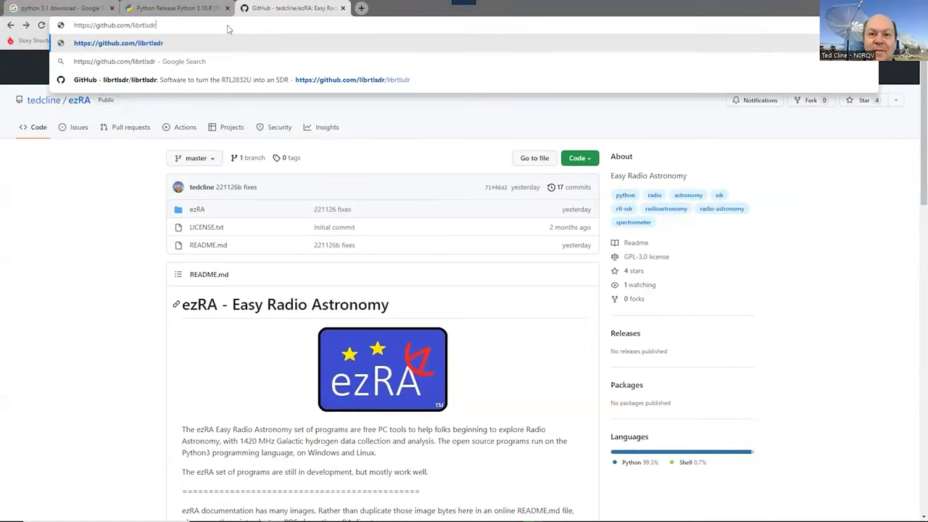
type("/libsd")
key("BackSpace")
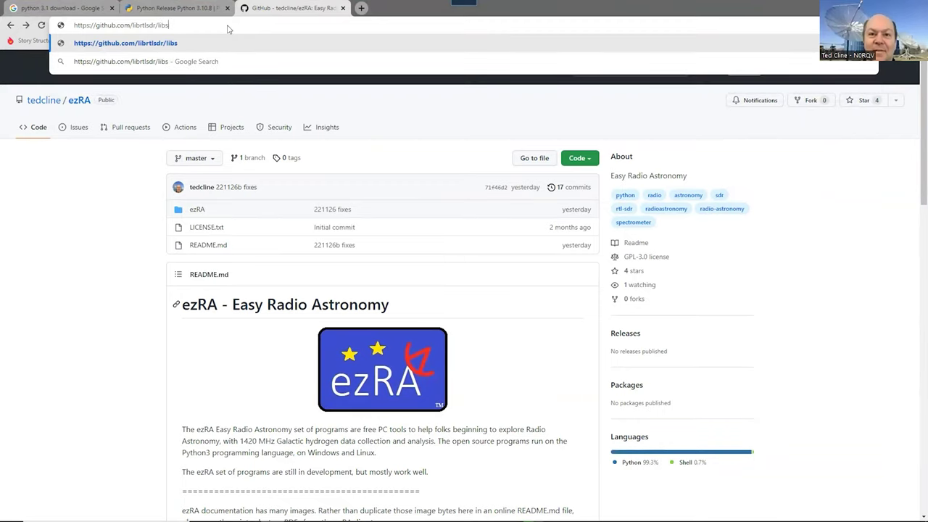
type("rtl")
key("BackSpace")
key("BackSpace")
key("BackSpace")
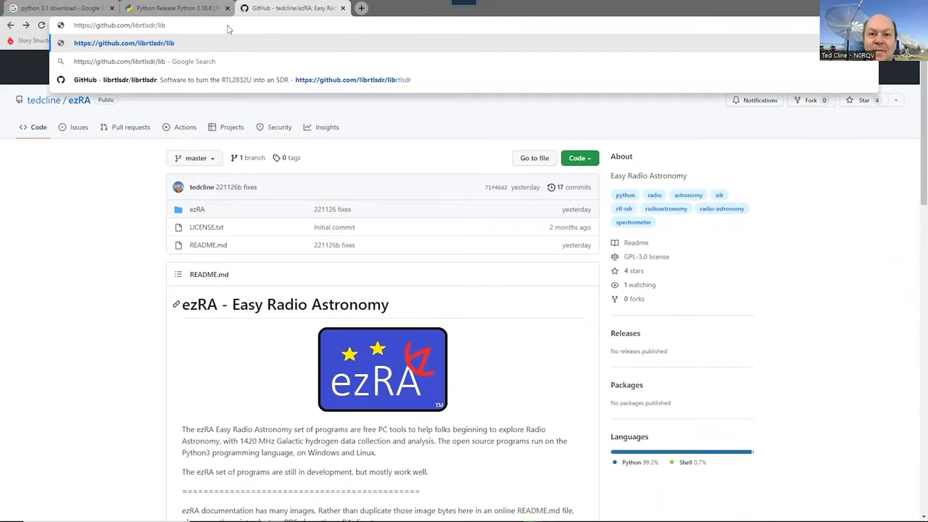
type("rtlsd")
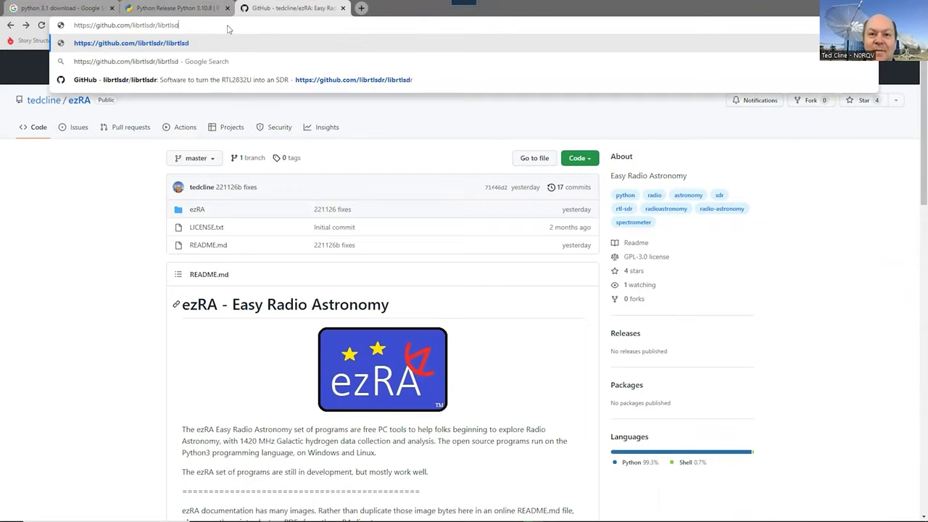
type("r")
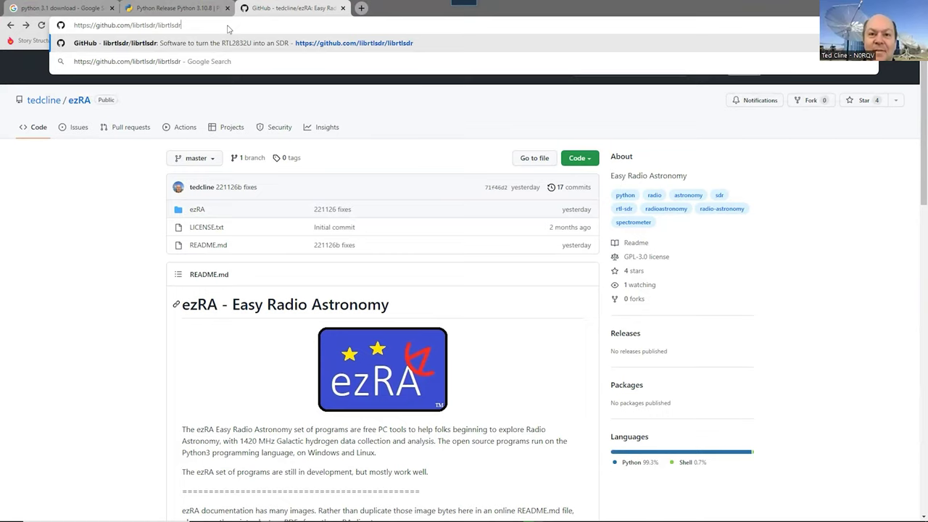
key("Return")
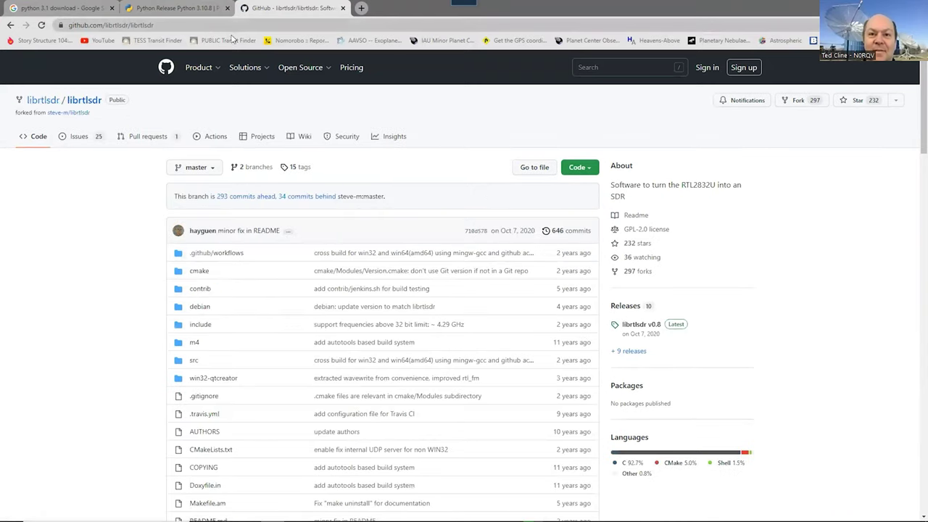
Open the librtlsdr v0.8 release and download rtlsdr-bin-w64_dlldep.zip into the Downloads folder.
mouse_move(246, 67)
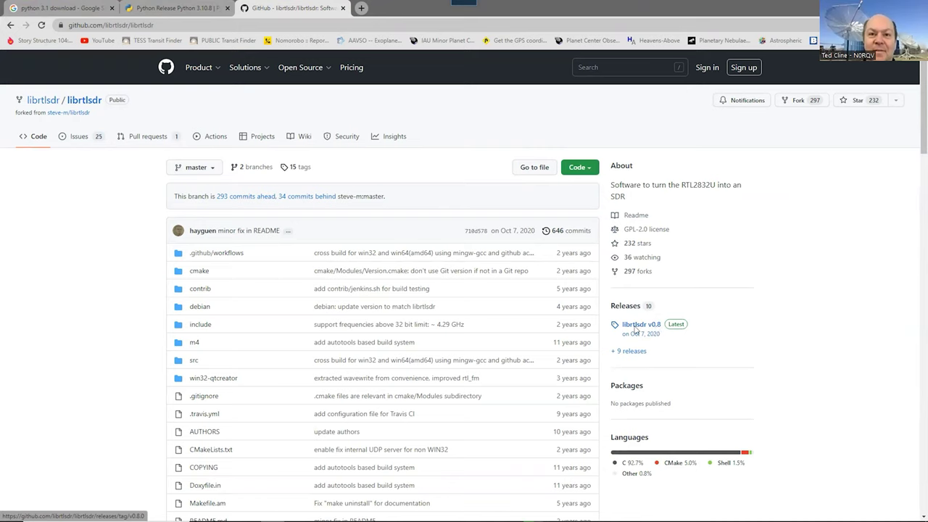
left_click(640, 331)
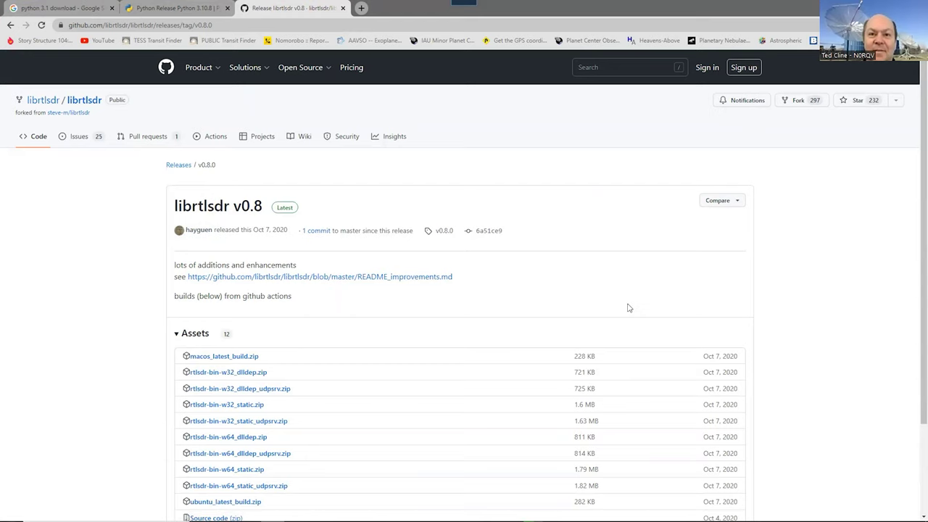
scroll(628, 307, "down", 2)
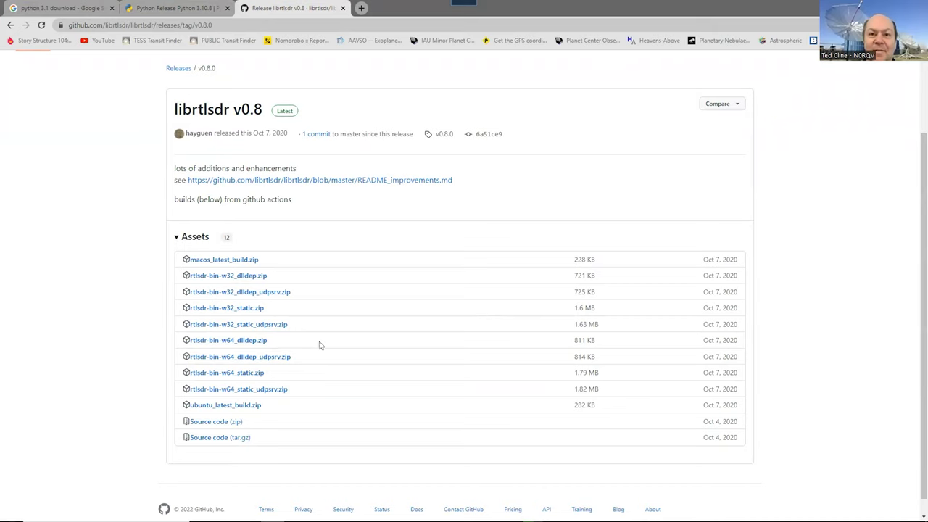
left_click(253, 346)
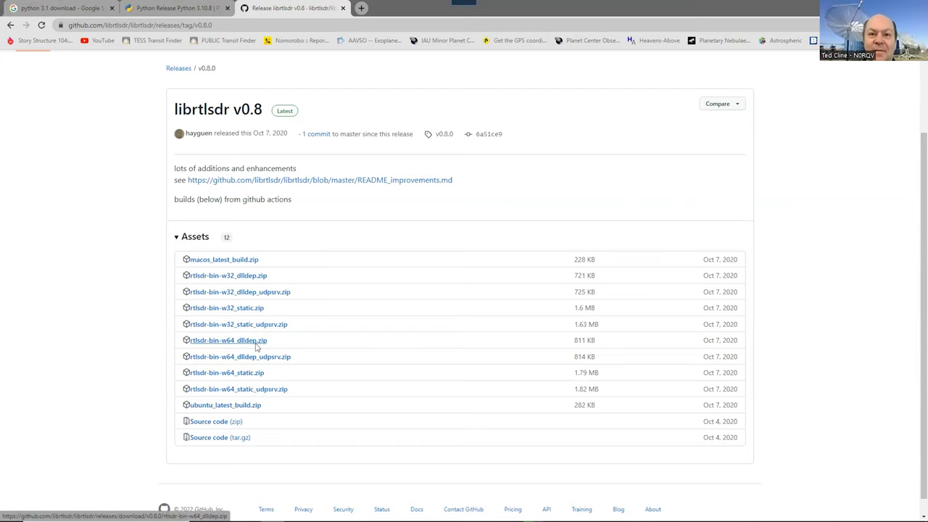
left_click(256, 340)
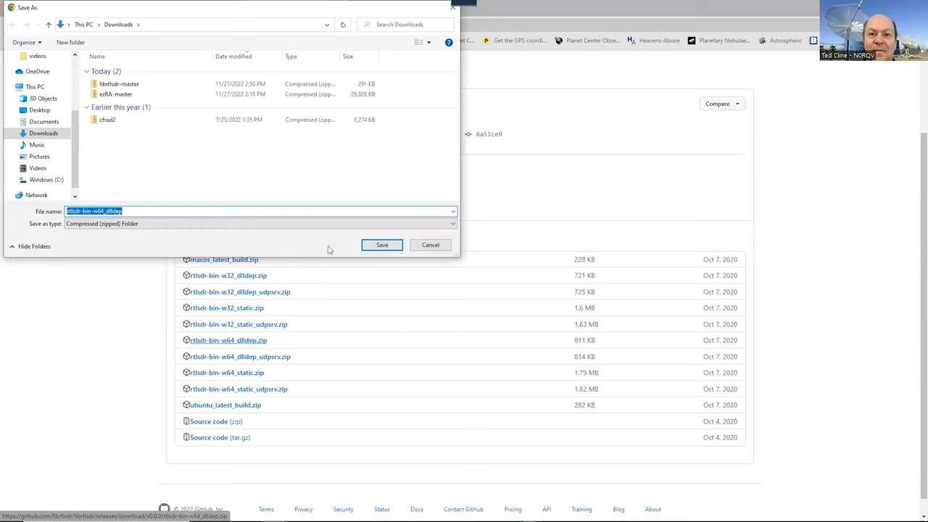
left_click(382, 246)
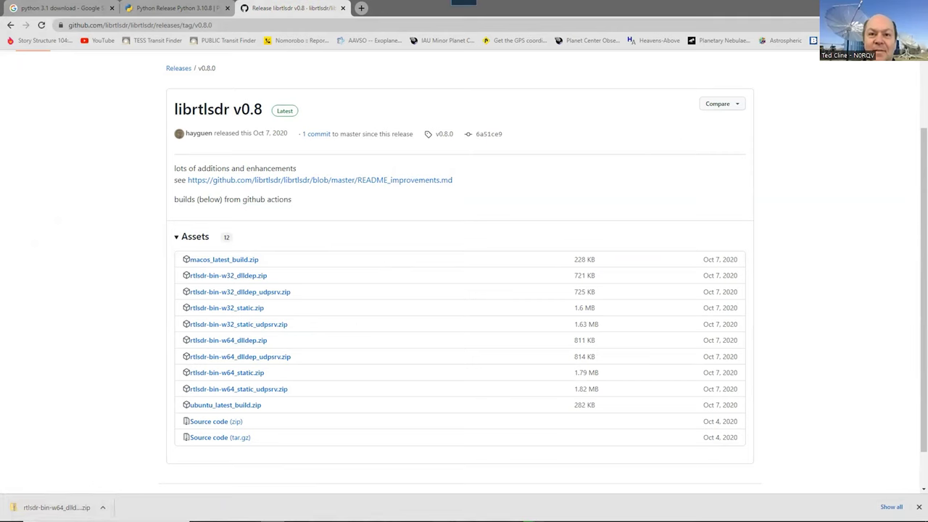
Switch to File Explorer's Downloads folder and inspect the contents of the librtlsdr-master archive.
key("alt+Tab")
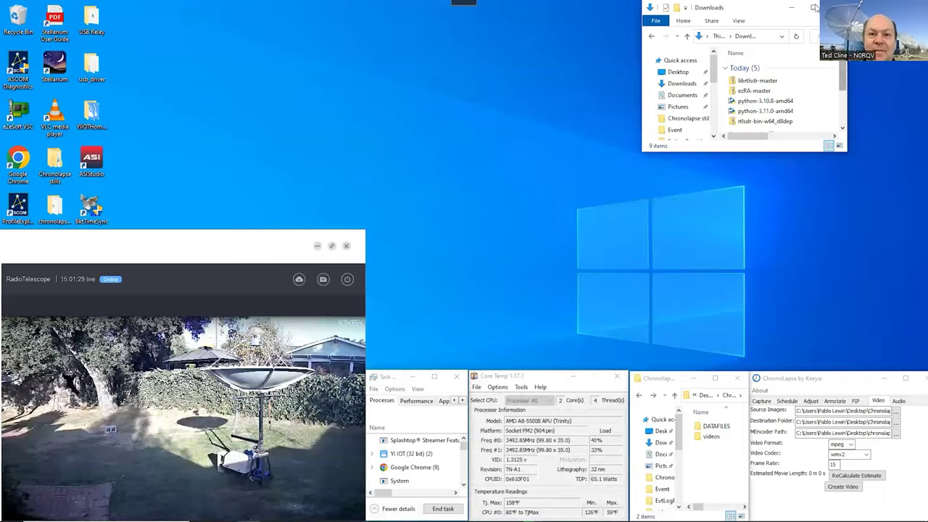
double_click(813, 12)
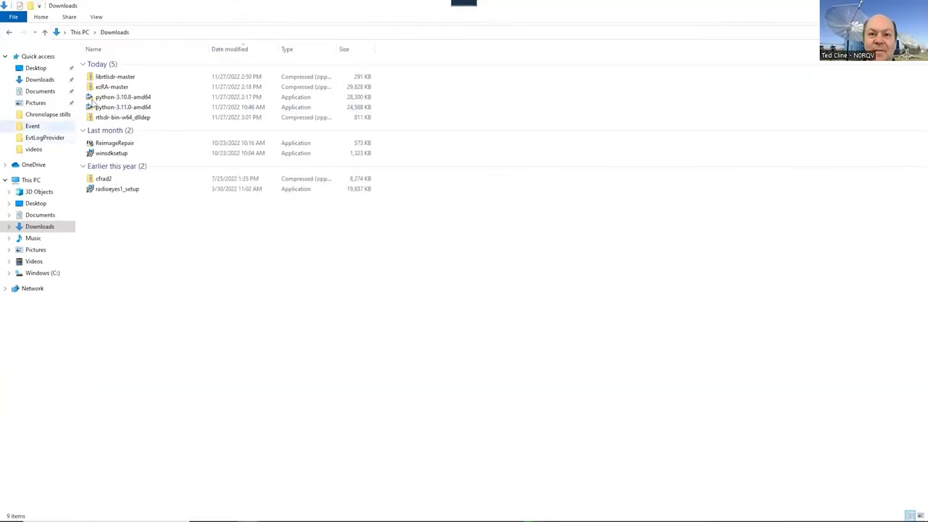
left_click(114, 80)
double_click(114, 78)
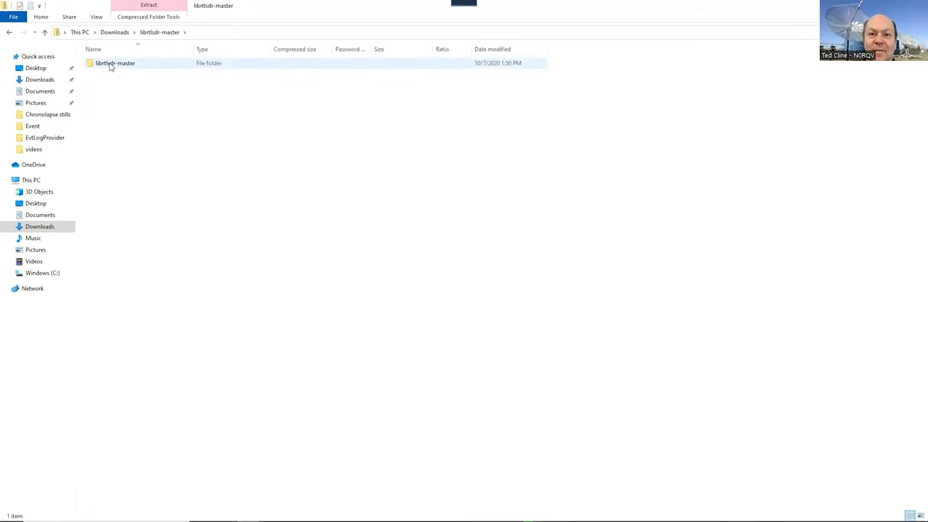
double_click(111, 64)
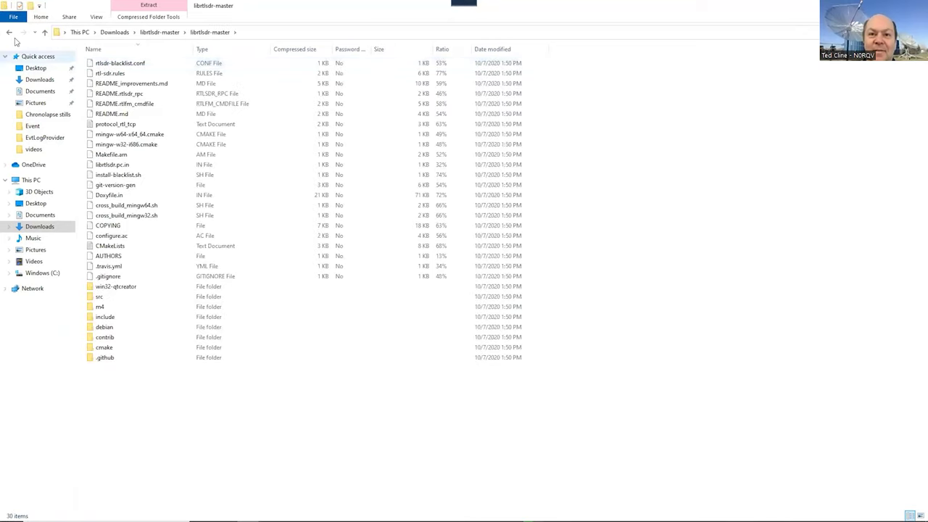
left_click(9, 32)
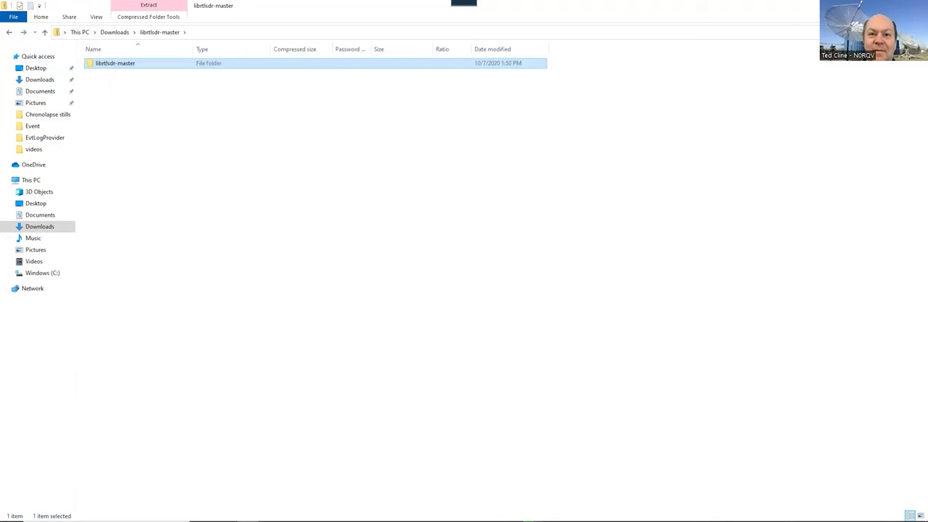
key("super+Down")
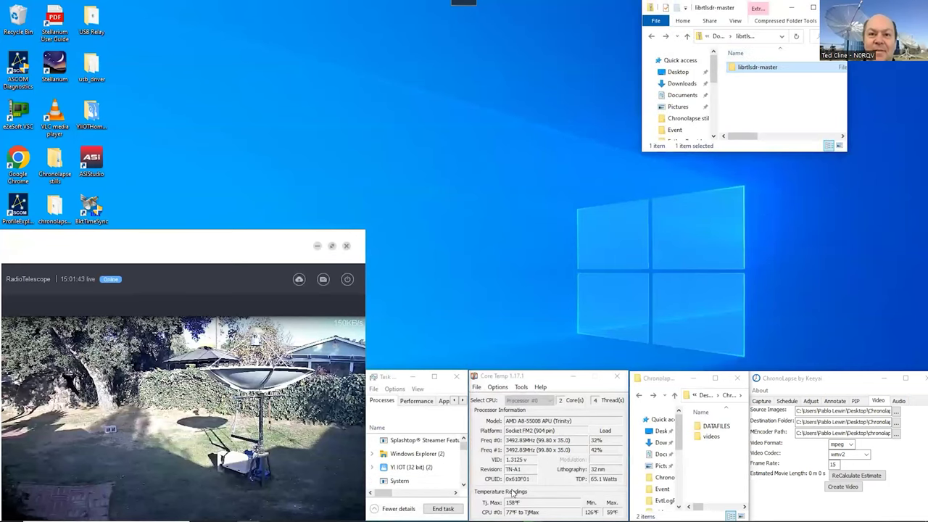
Switch to the Command Prompt and list the system search path with echo %path%.
key("super")
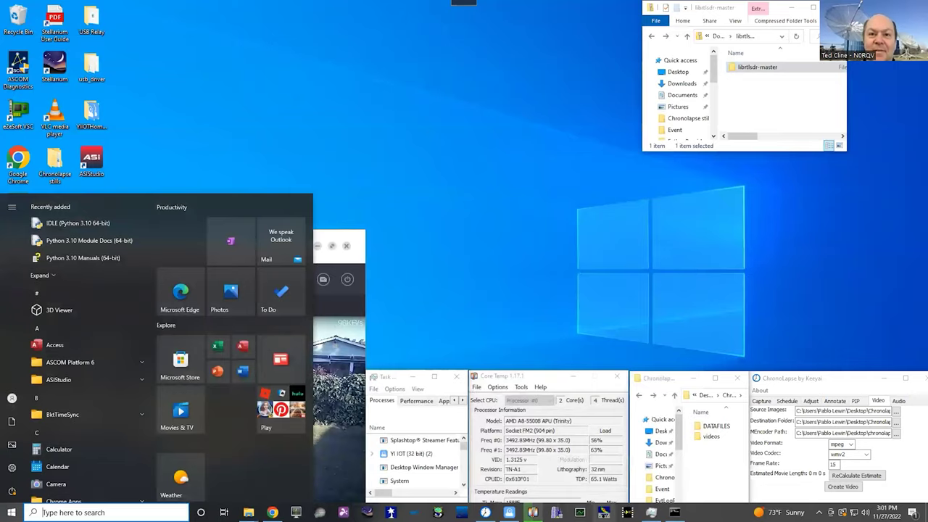
left_click(674, 511)
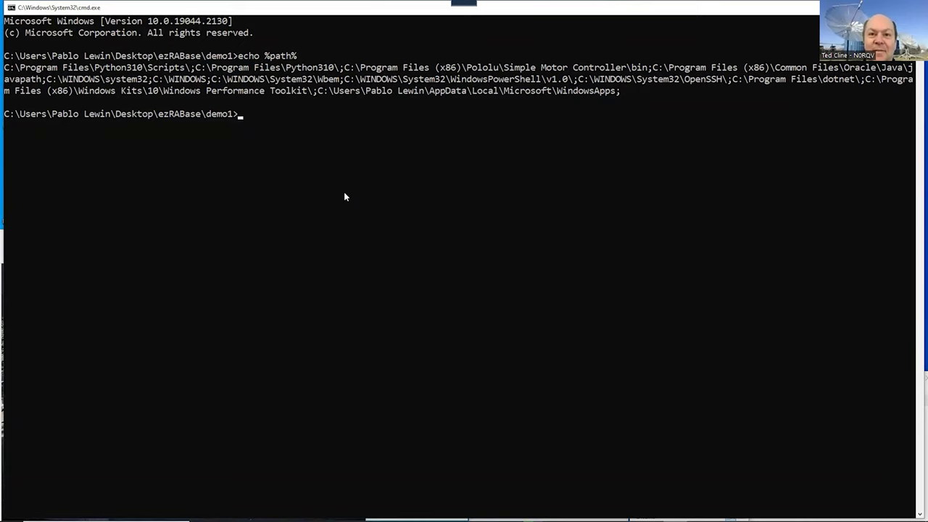
key("Up")
key("Return")
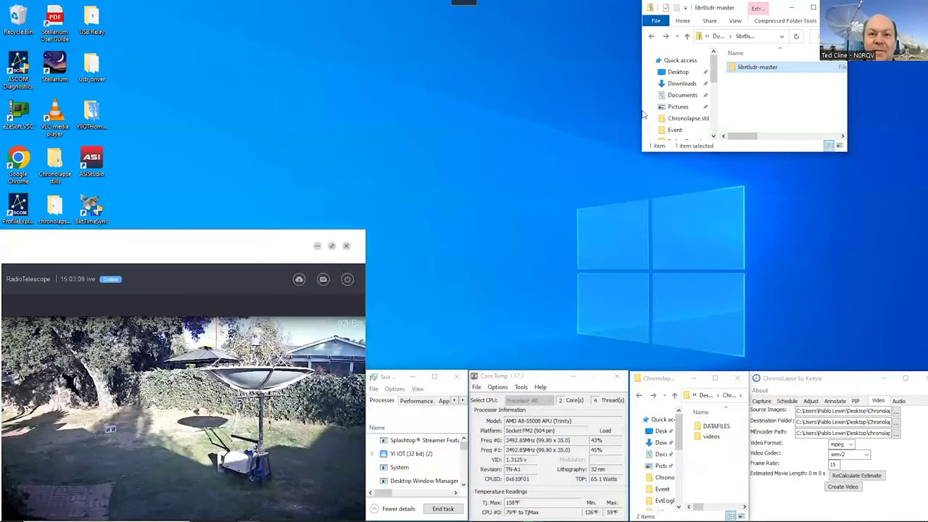
Return to the Downloads folder and copy librtlsdr.dll from inside the rtlsdr-bin-w64_dlldep archive.
left_click(811, 7)
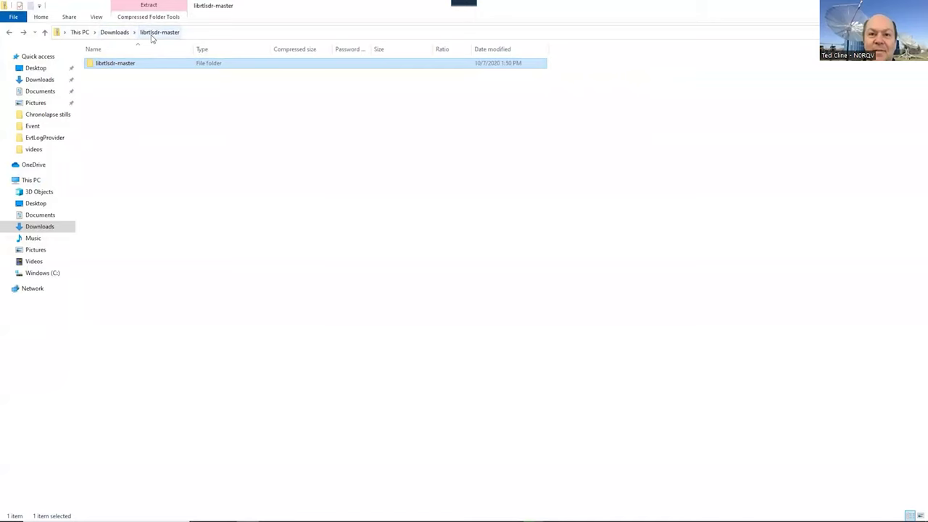
left_click(114, 32)
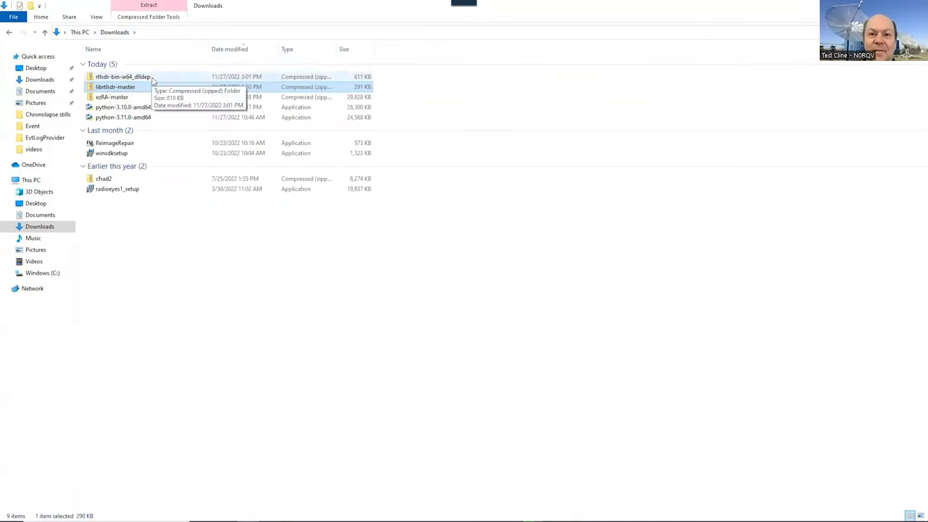
double_click(152, 79)
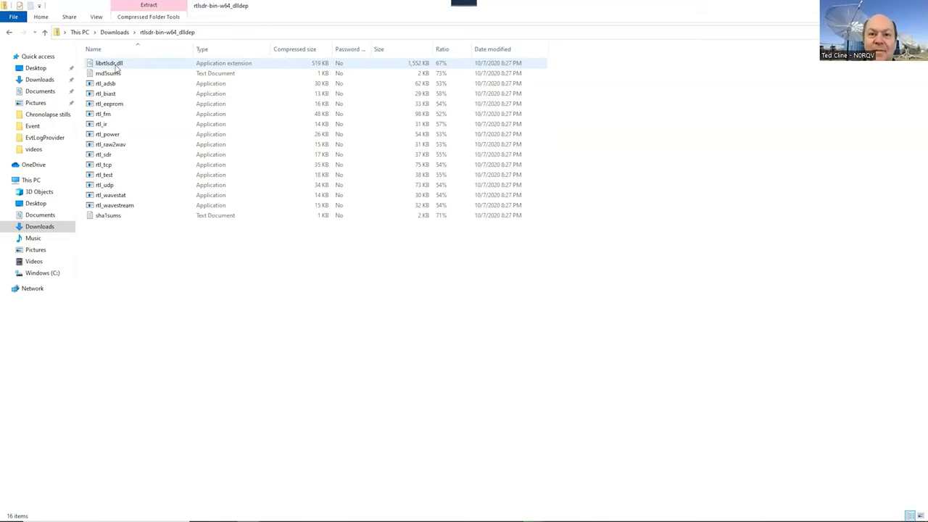
left_click(117, 67)
right_click(121, 66)
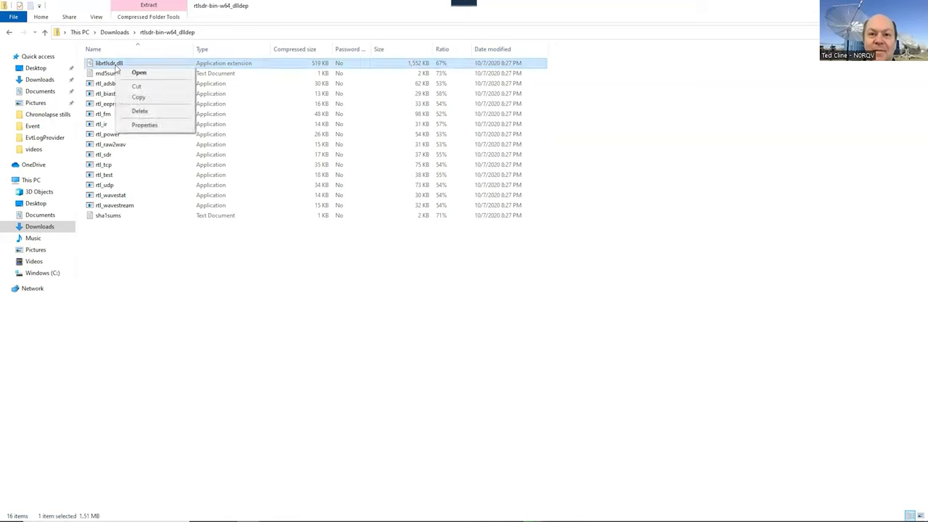
left_click(138, 97)
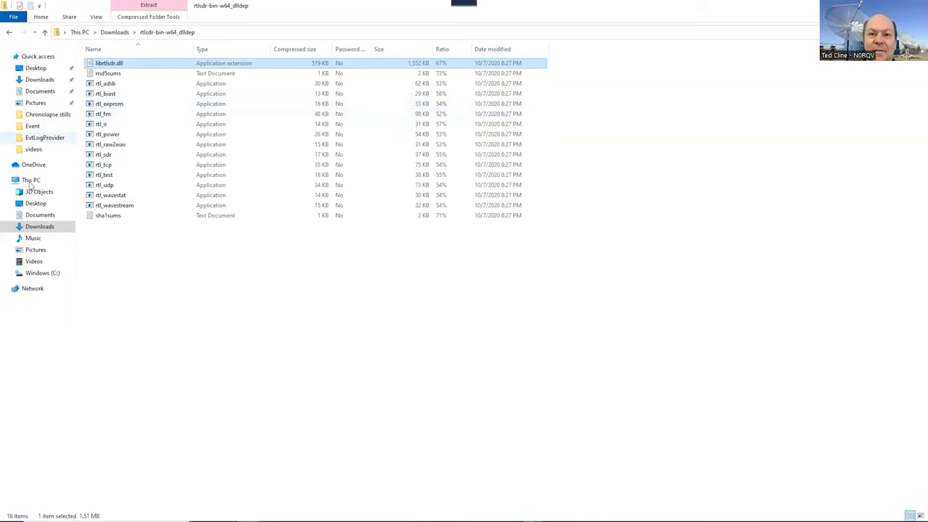
Paste librtlsdr.dll into the C:\Program Files\Python310 folder, granting administrator permission for the copy.
left_click(38, 273)
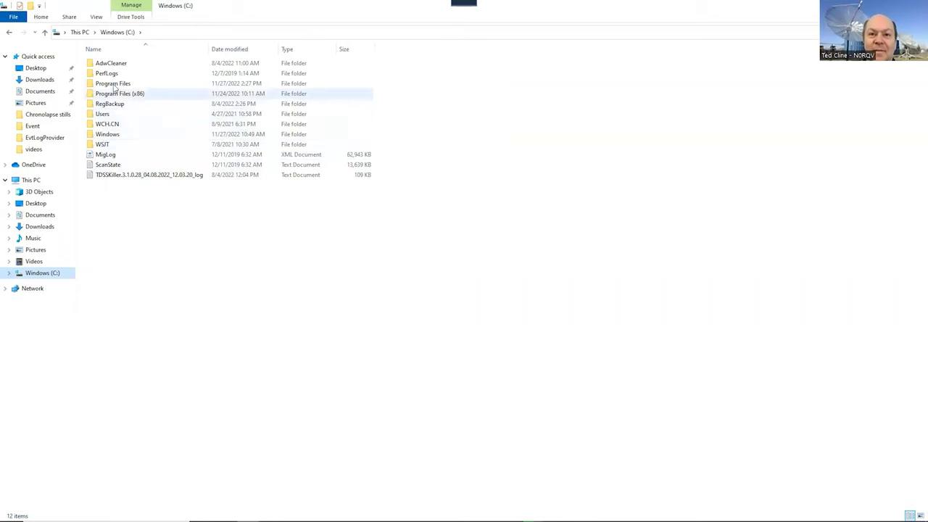
double_click(114, 94)
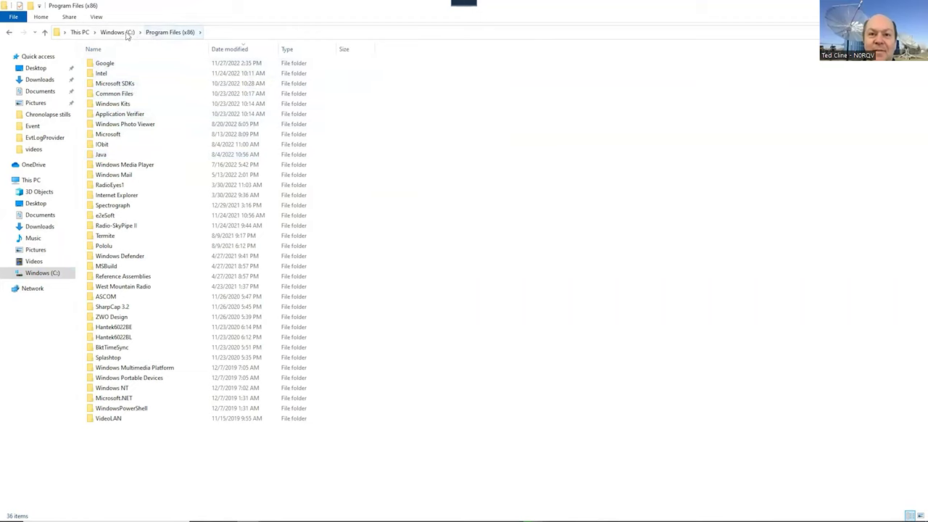
left_click(115, 35)
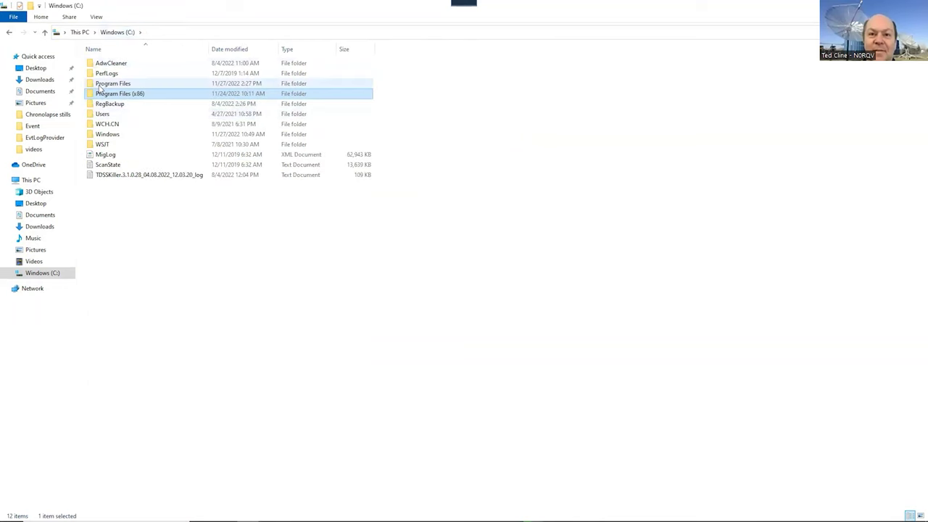
double_click(100, 84)
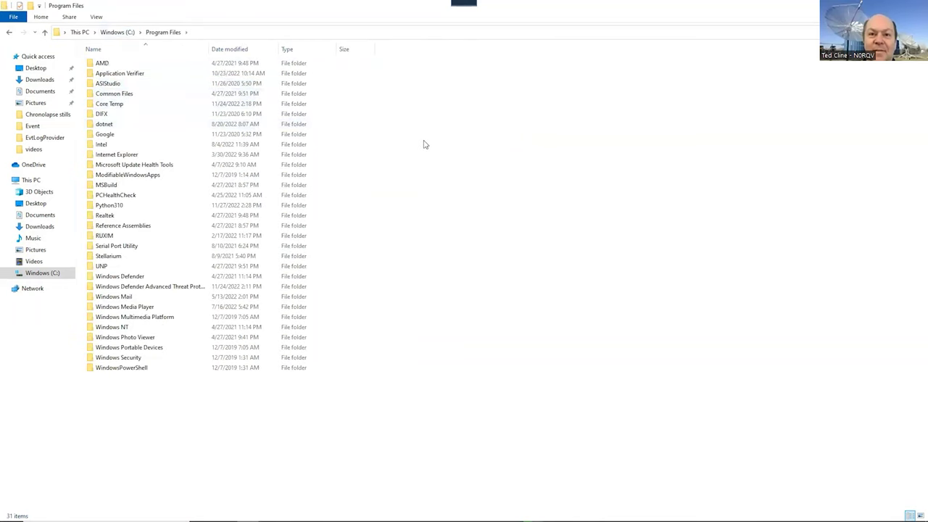
double_click(101, 206)
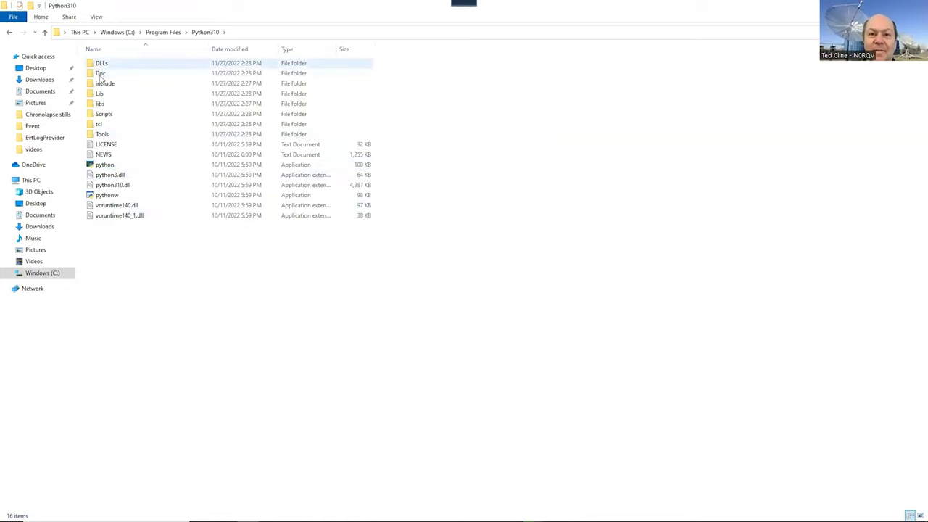
mouse_move(150, 135)
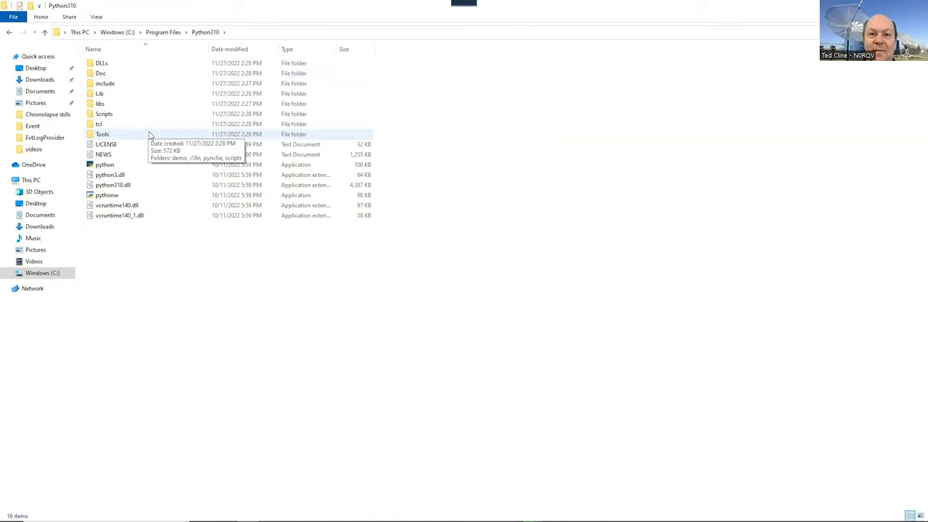
right_click(102, 255)
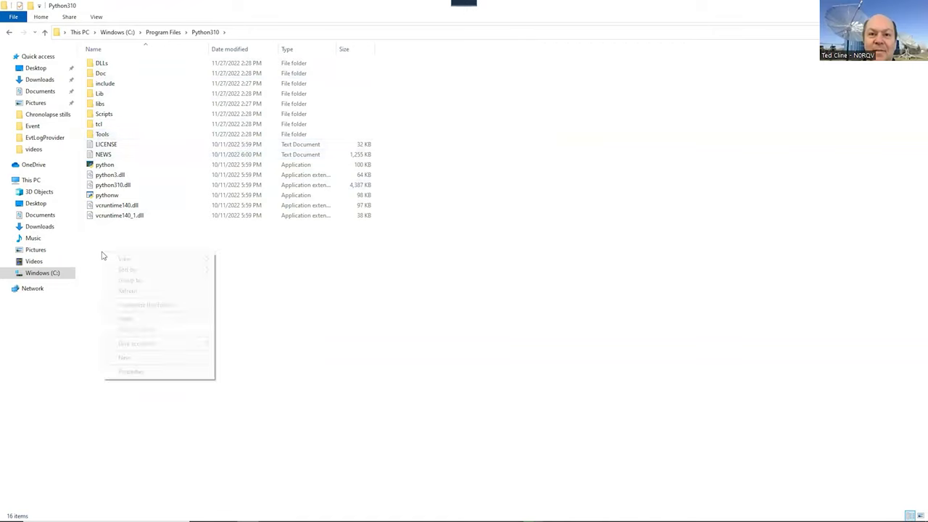
left_click(123, 320)
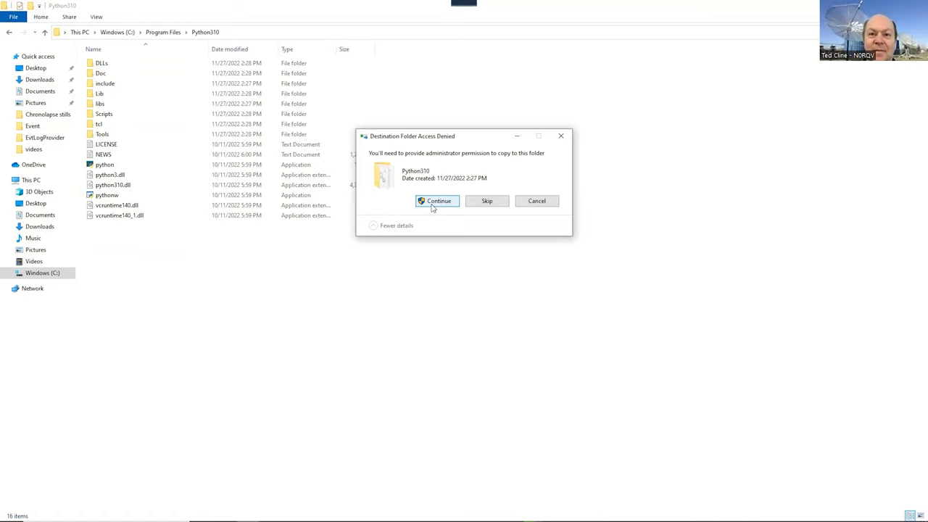
left_click(434, 201)
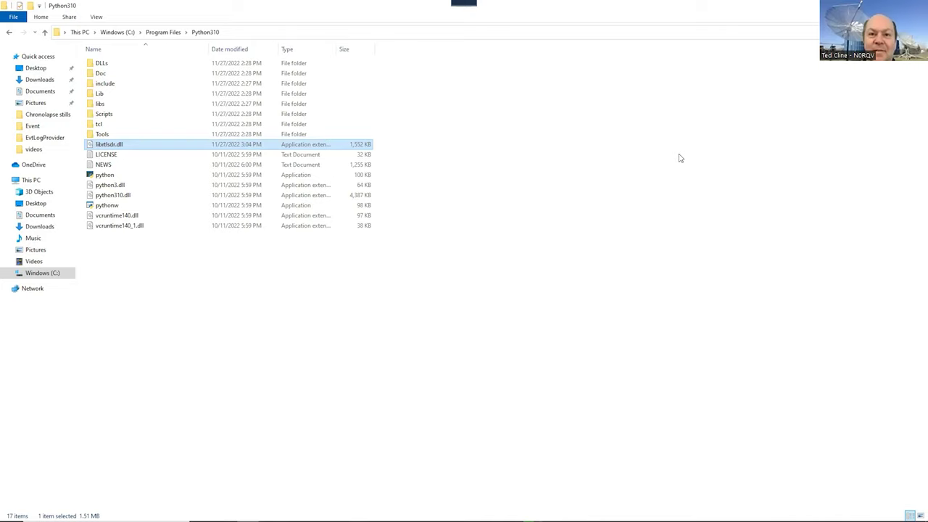
Shrink the Python310 folder window, switch to the Command Prompt and run py ..\ezRA\ezcol.py from the demo1 folder.
left_click(888, 5)
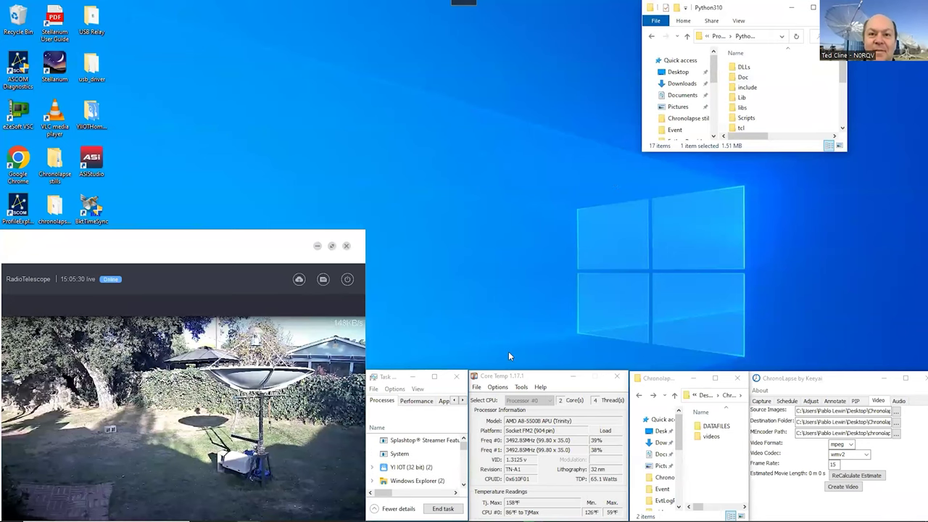
key("super")
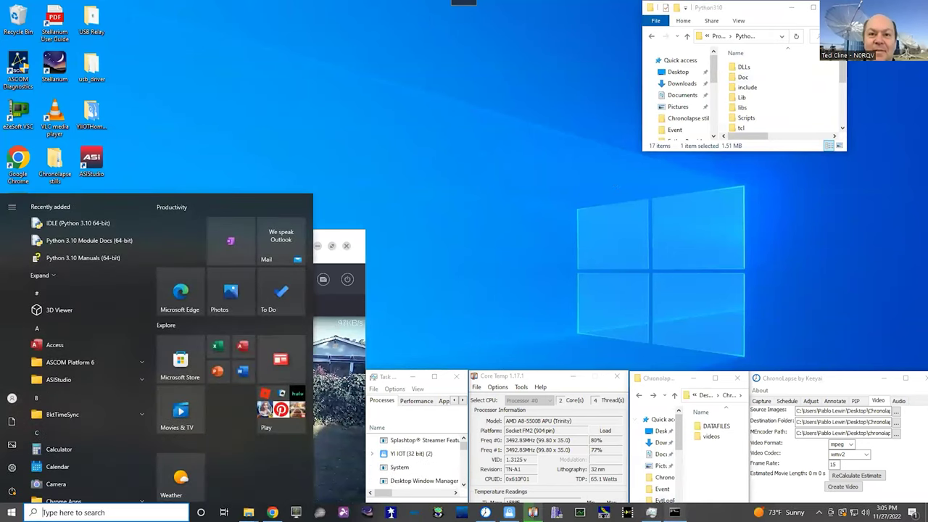
left_click(674, 512)
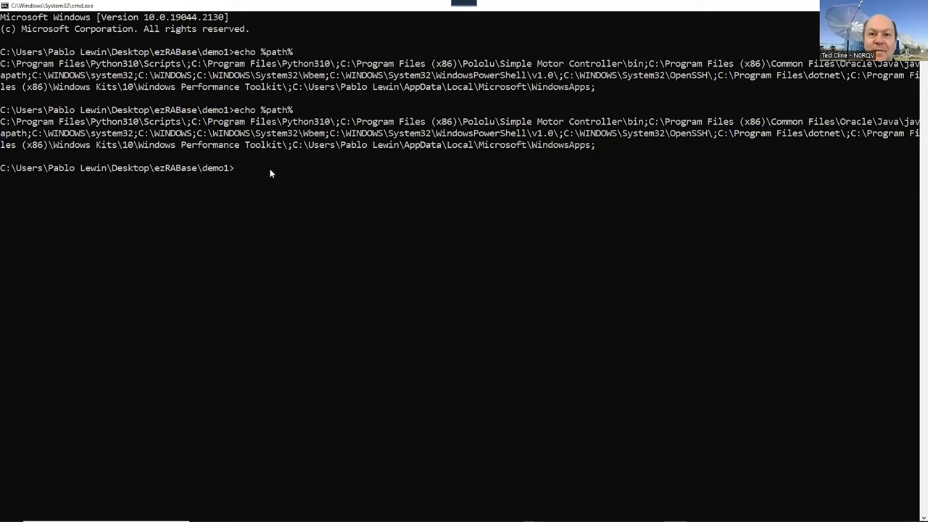
type("py ..")
type("/")
key("BackSpace")
type("\\")
type("ezRA")
type("\\")
type("ezcol.py")
key("Return")
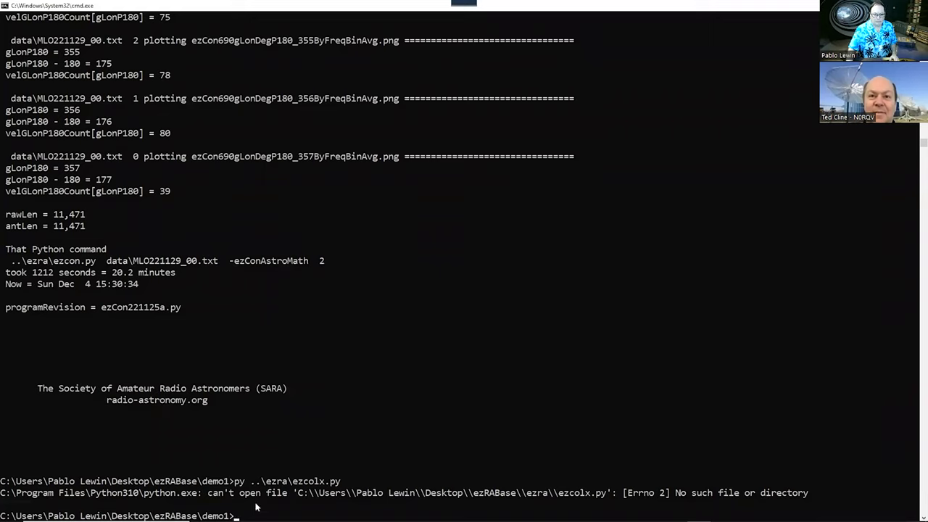
Run py ..\ezra\ezcolx.py again from the demo1 folder and maximize the data collector's plot window.
key("Up")
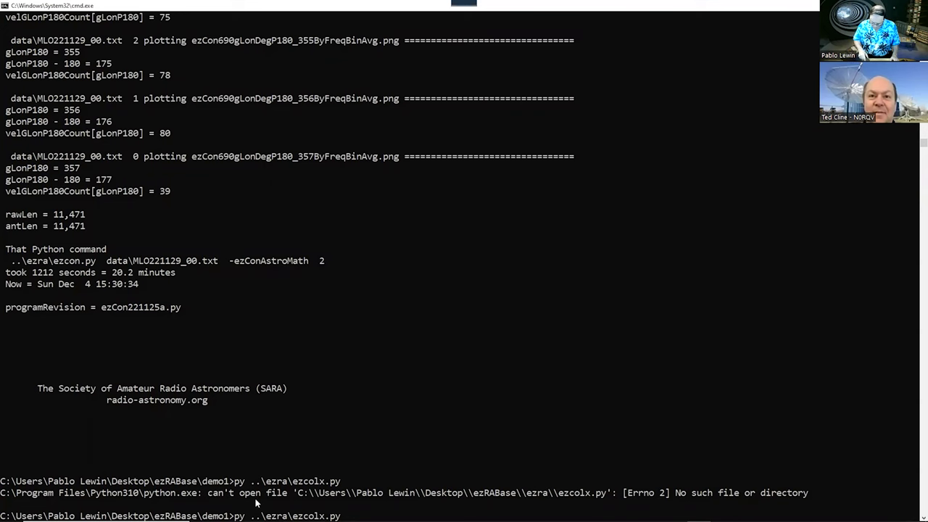
key("Return")
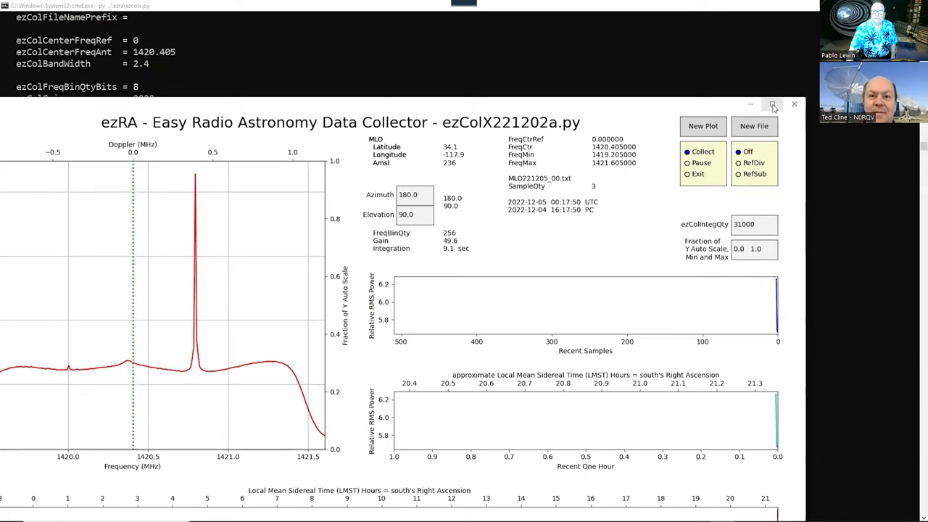
left_click(772, 106)
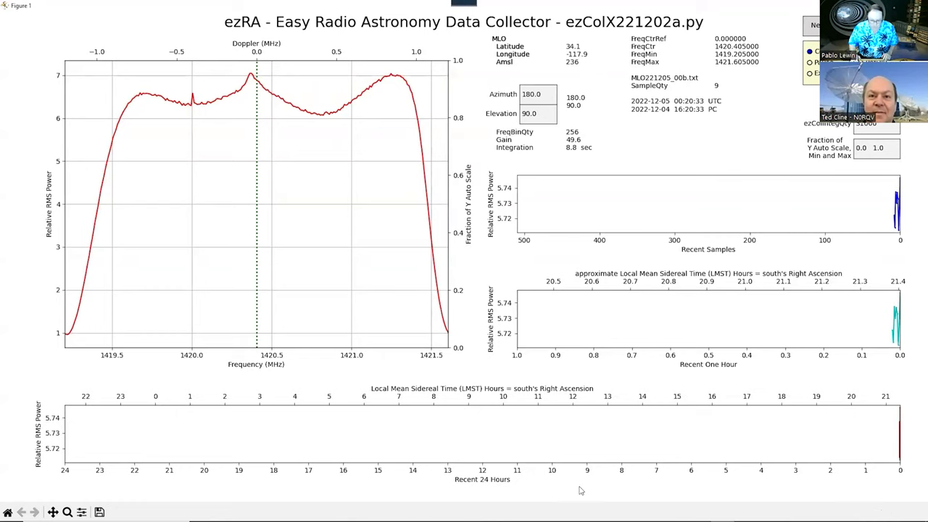
key("super")
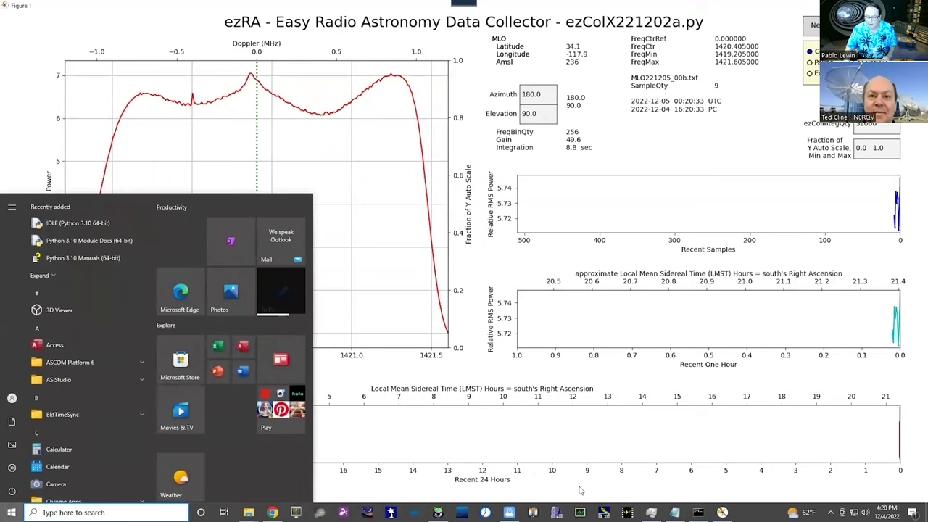